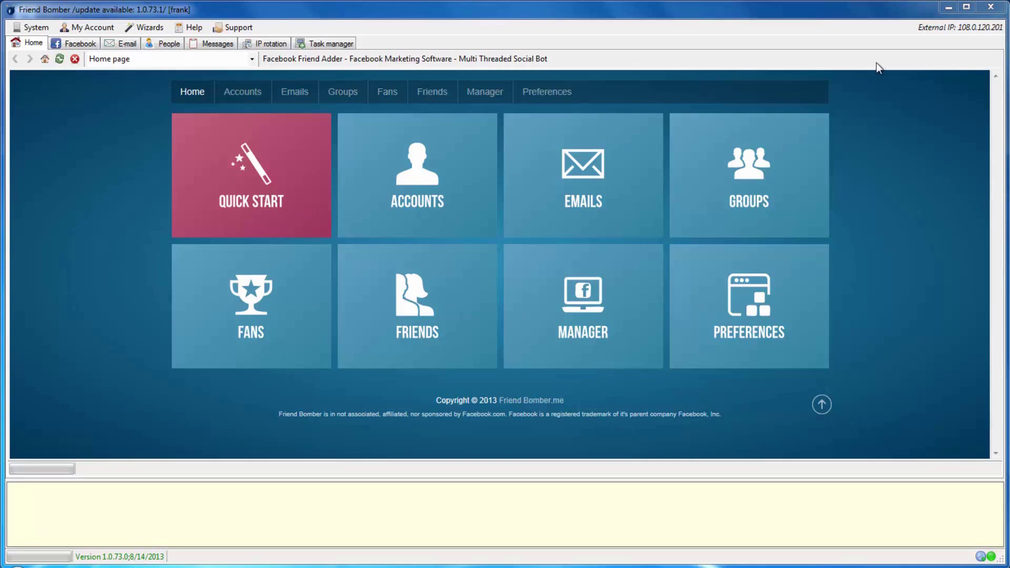
# - Open the Token Manager from the System > Dictionaries > Tokens menu
pyautogui.click(37, 27)
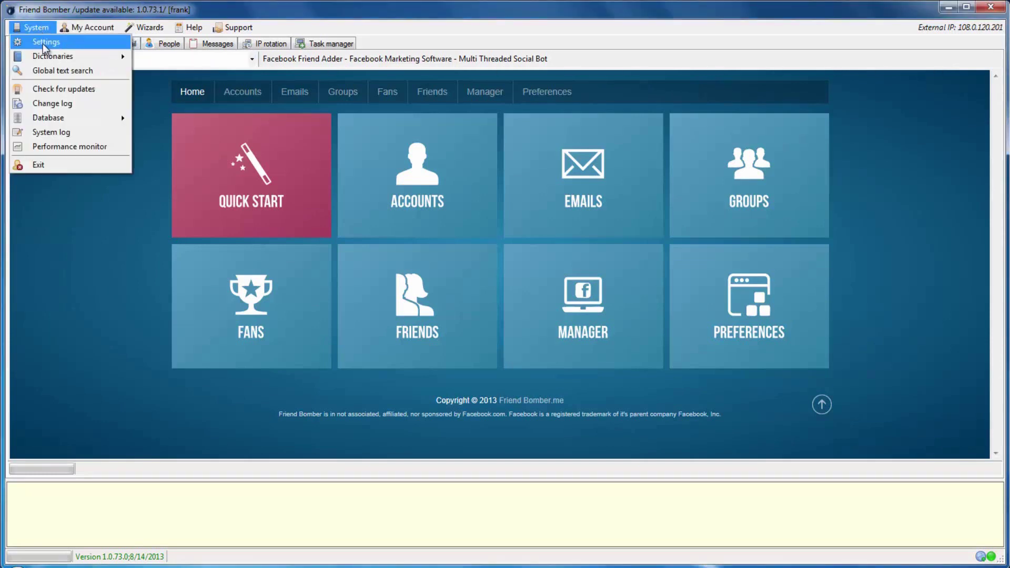
pyautogui.moveTo(53, 56)
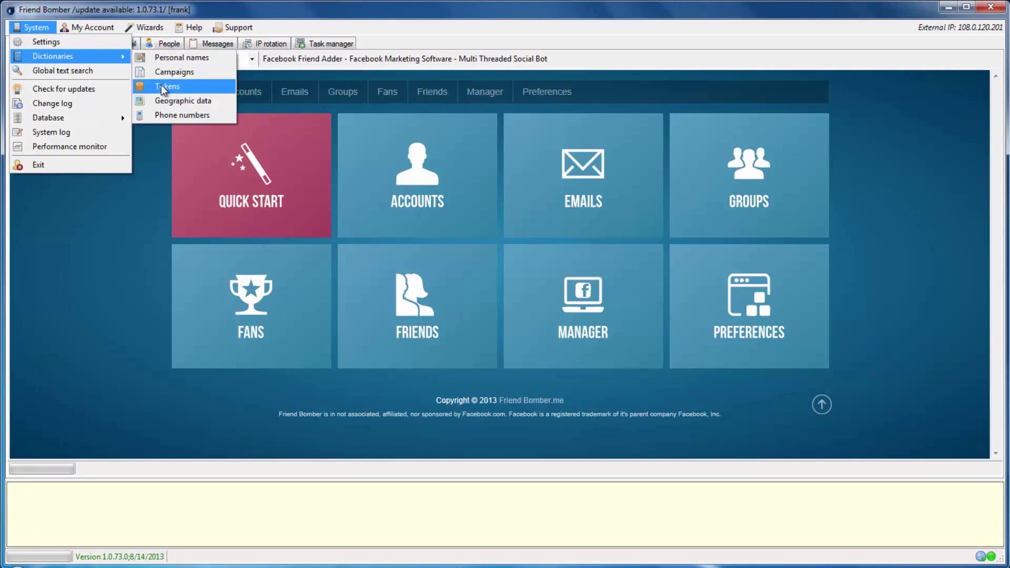
pyautogui.click(163, 88)
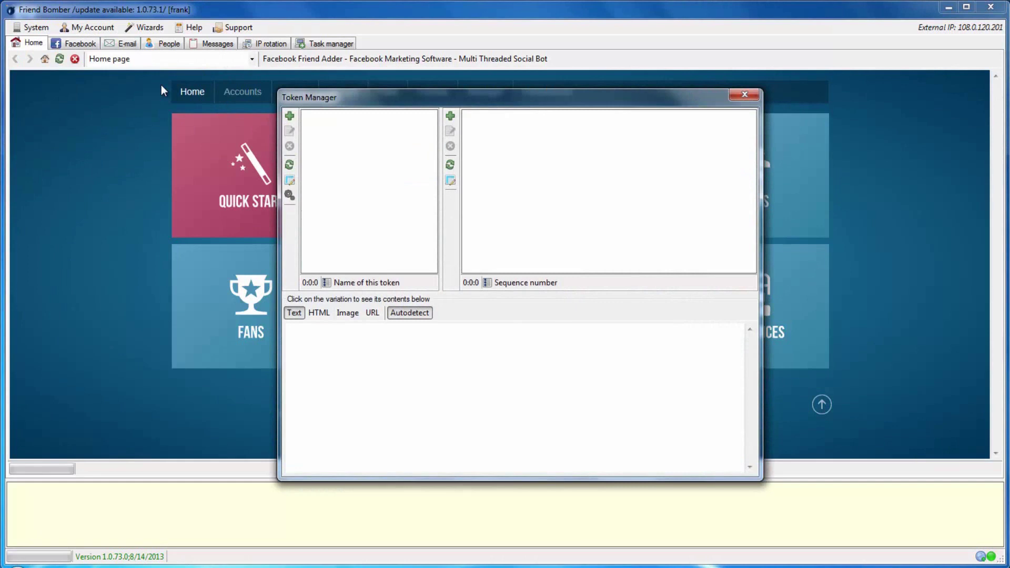
# - Add a token named 'Sports' and assign it to a newly created campaign 'Campaign 1'
pyautogui.click(290, 116)
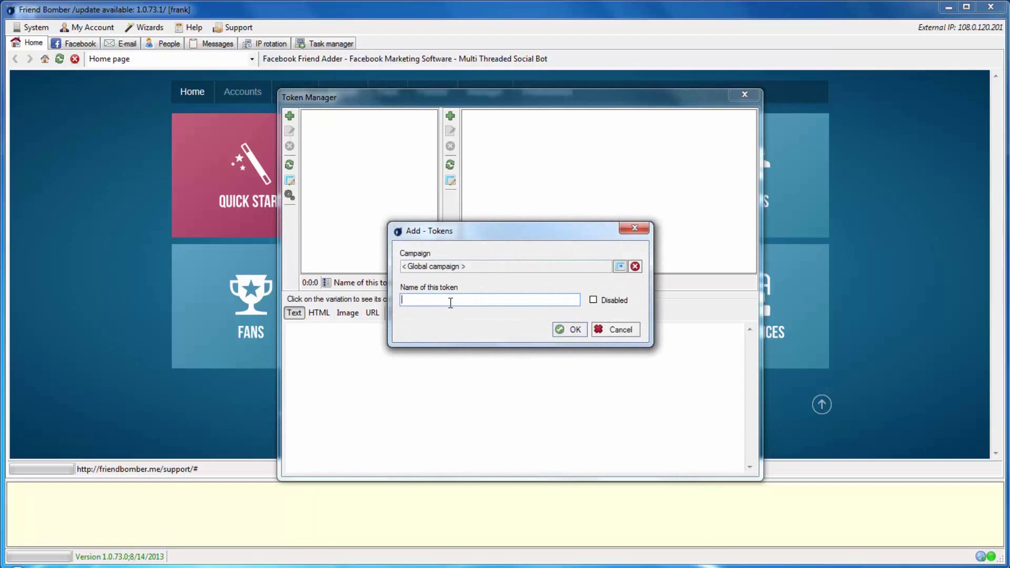
pyautogui.write('S')
pyautogui.write('ports')
pyautogui.click(620, 266)
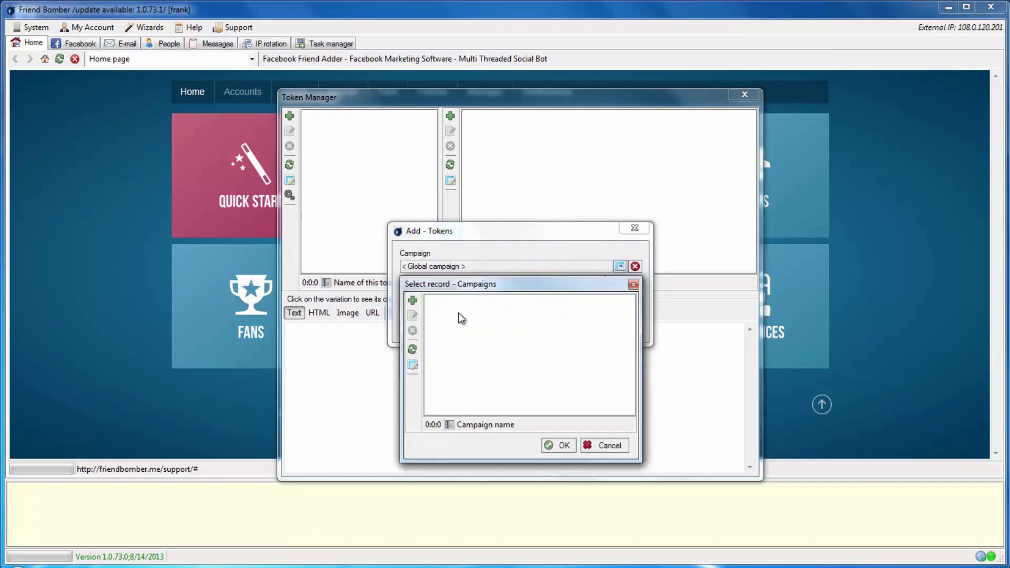
pyautogui.click(412, 300)
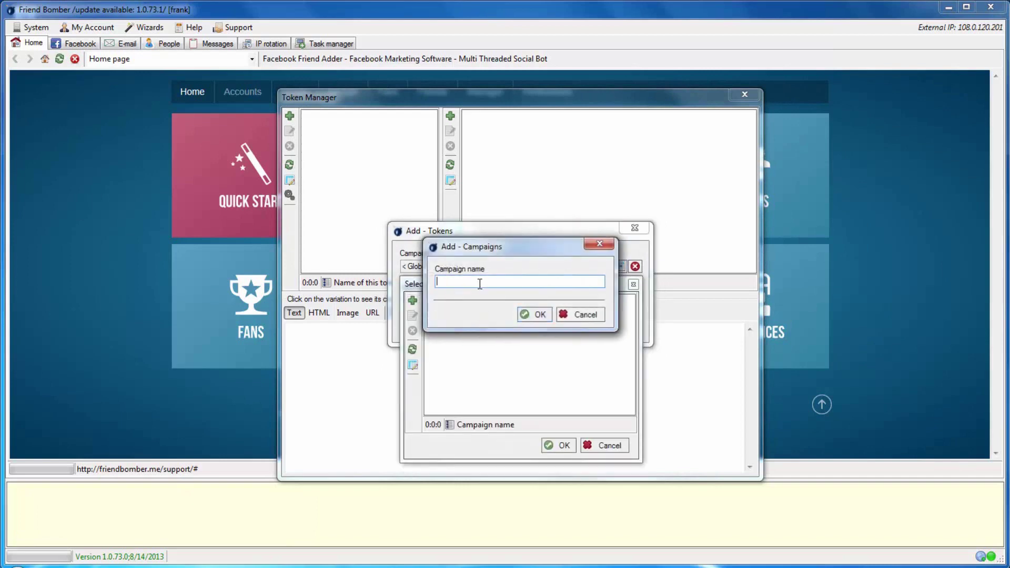
pyautogui.write('Campai')
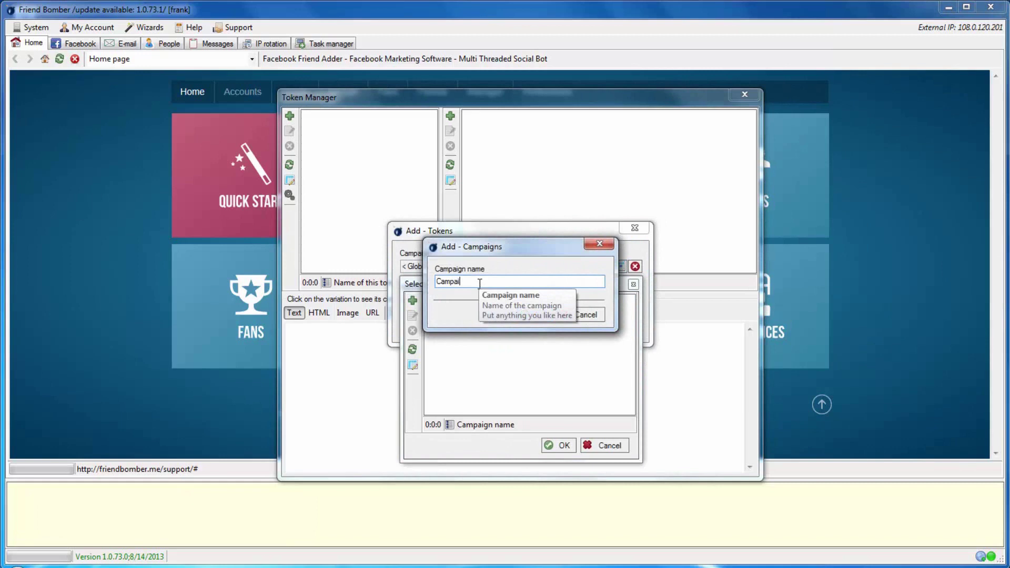
pyautogui.write('gn 1')
pyautogui.click(531, 317)
pyautogui.click(557, 445)
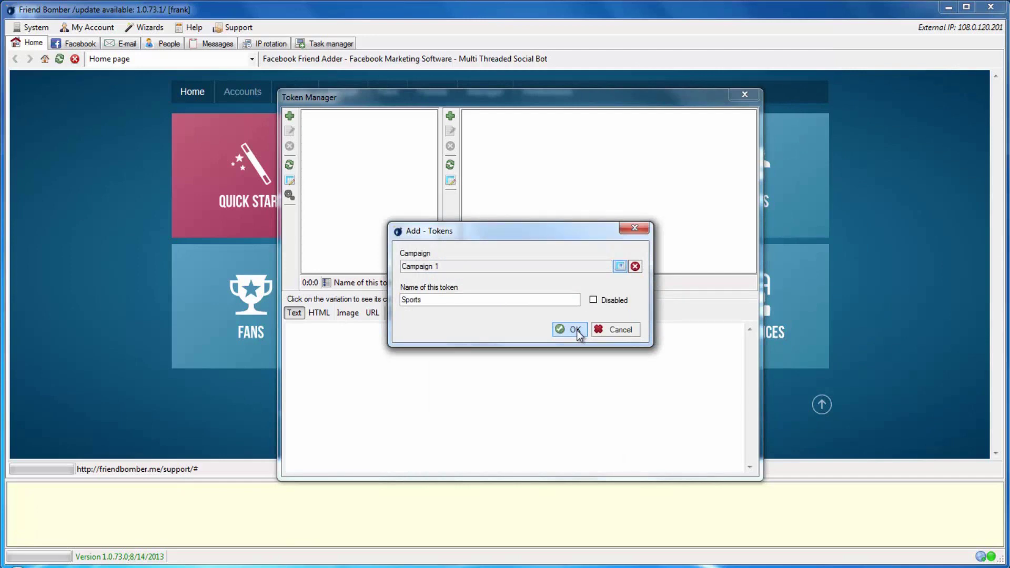
pyautogui.click(575, 330)
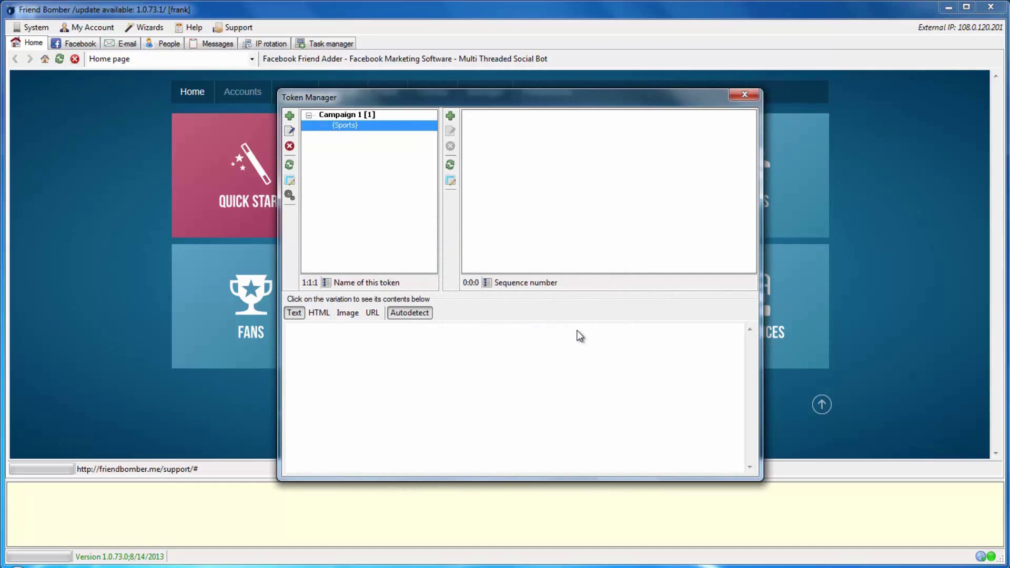
# - Add Football, Soccer and Tennis as variations of the Sports token
pyautogui.click(450, 116)
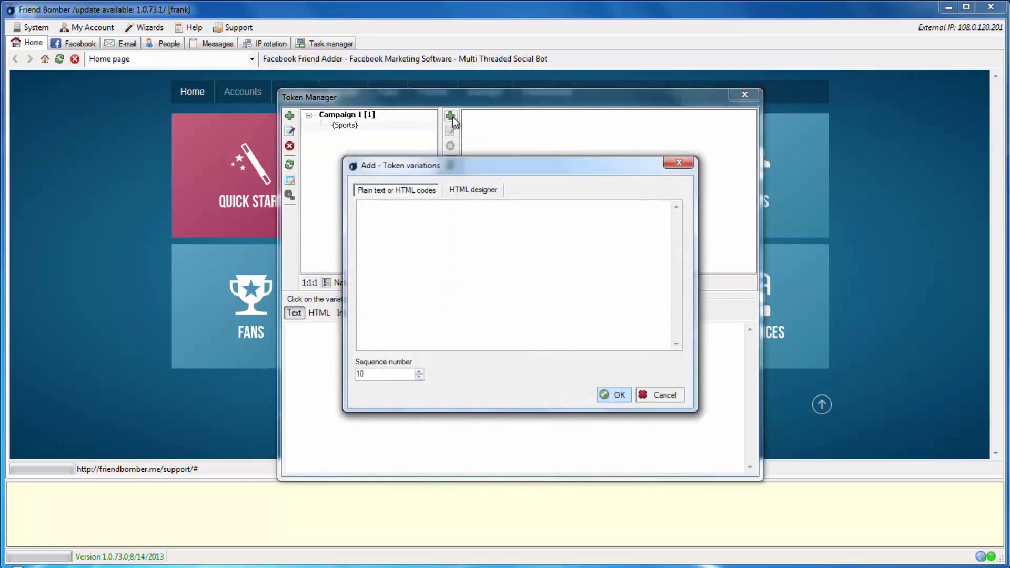
pyautogui.click(482, 219)
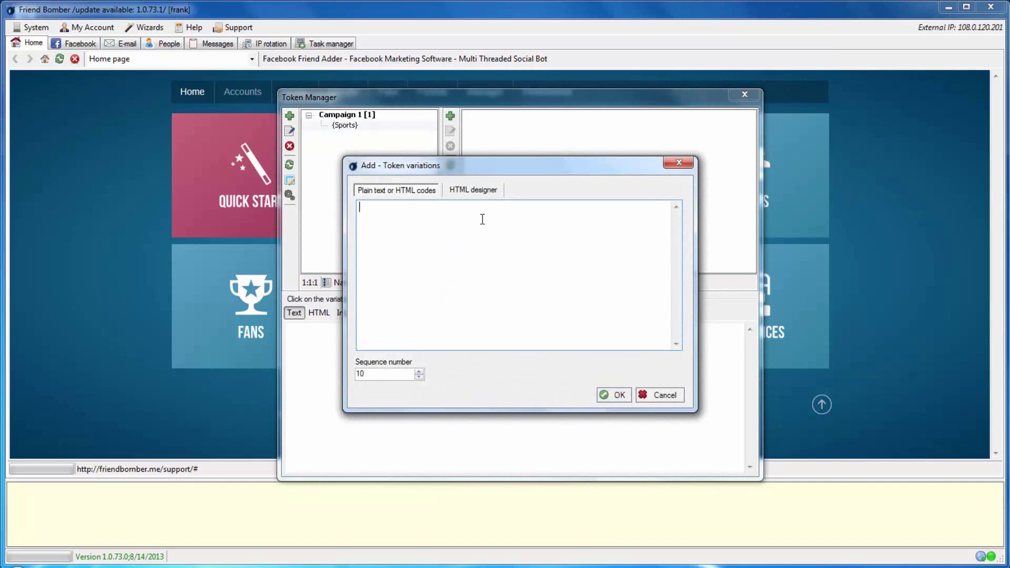
pyautogui.write('Footbal')
pyautogui.write('l')
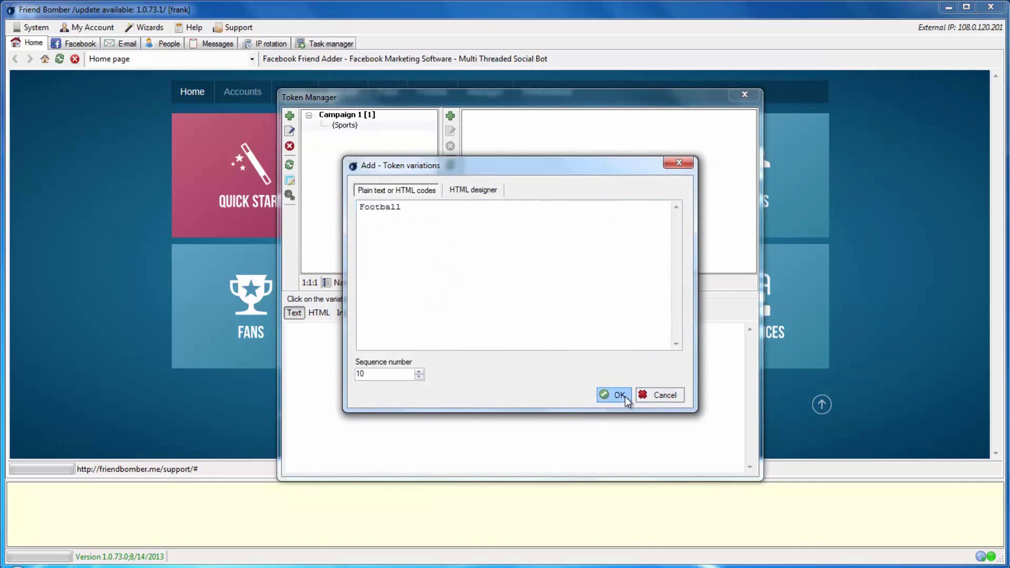
pyautogui.click(624, 396)
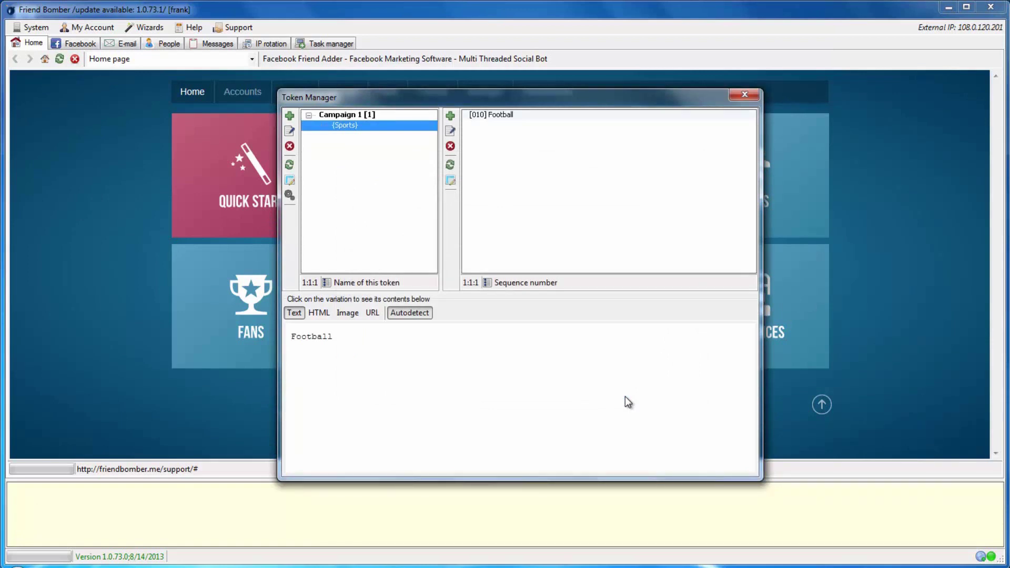
pyautogui.click(450, 116)
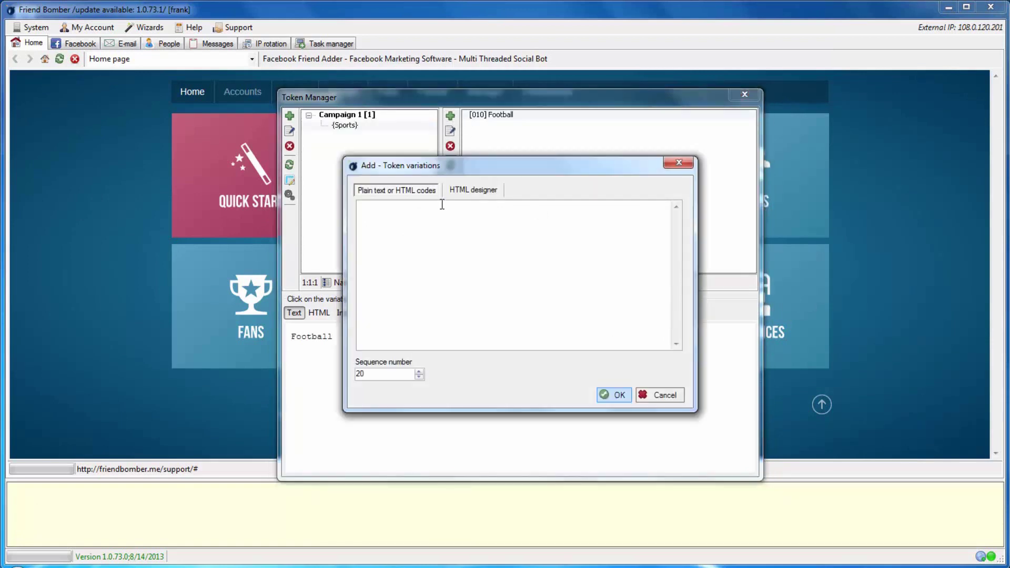
pyautogui.write('Soc')
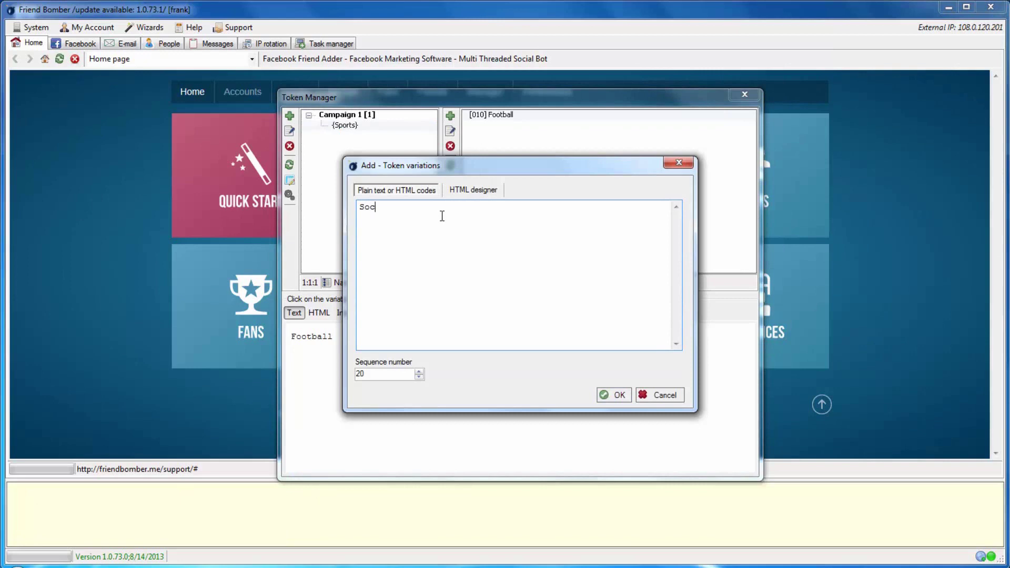
pyautogui.write('cer')
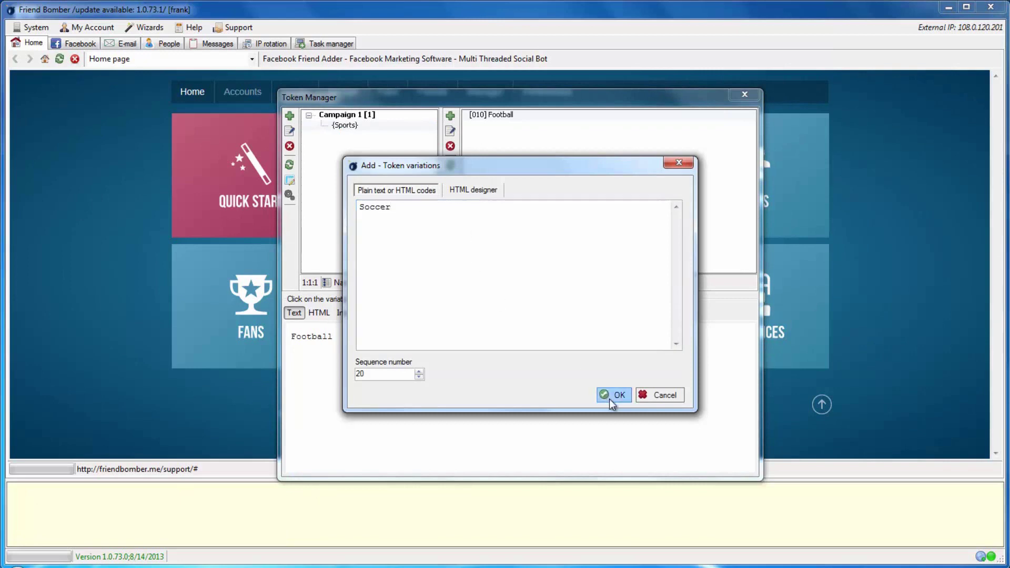
pyautogui.click(608, 396)
pyautogui.click(451, 116)
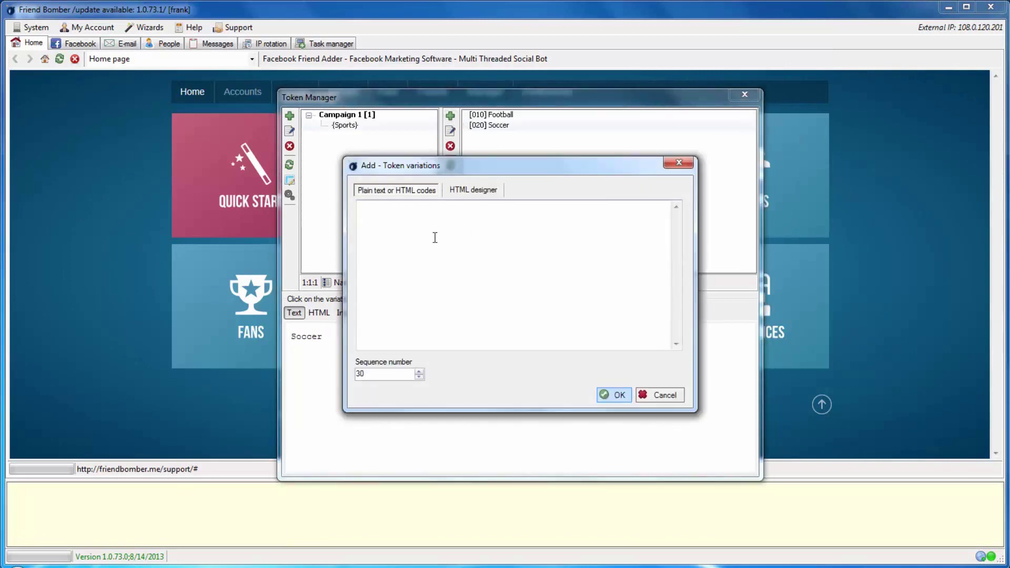
pyautogui.write('Tenni')
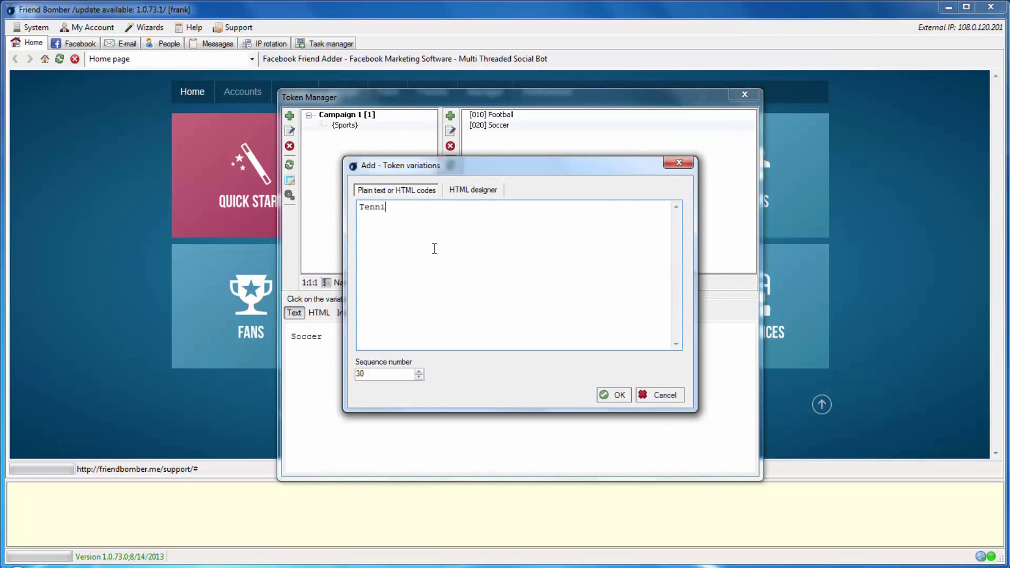
pyautogui.write('s')
pyautogui.click(613, 395)
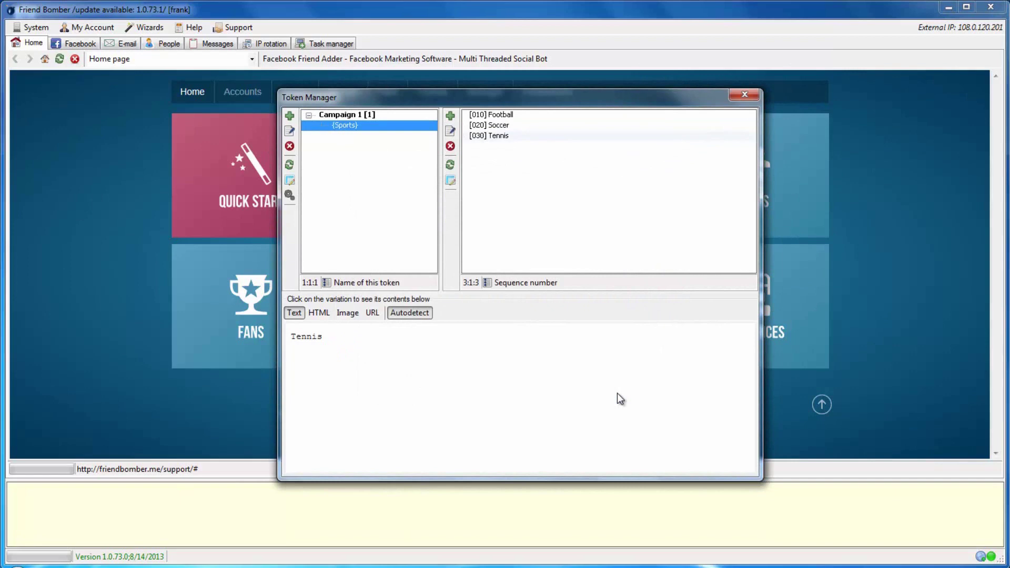
# - Paste the six sports from Sports.txt into the import-variations box, then clear it again
pyautogui.click(289, 196)
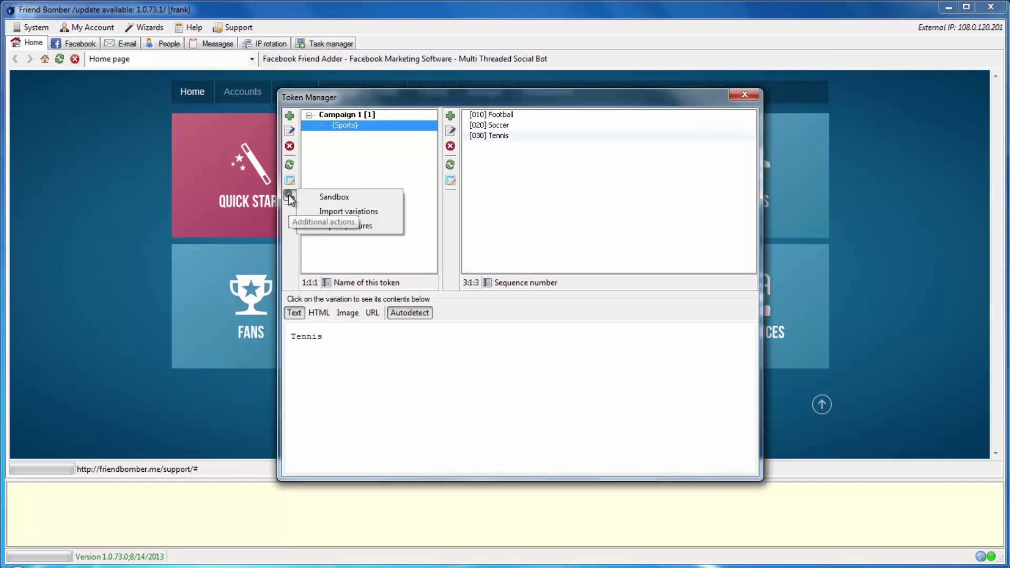
pyautogui.click(331, 211)
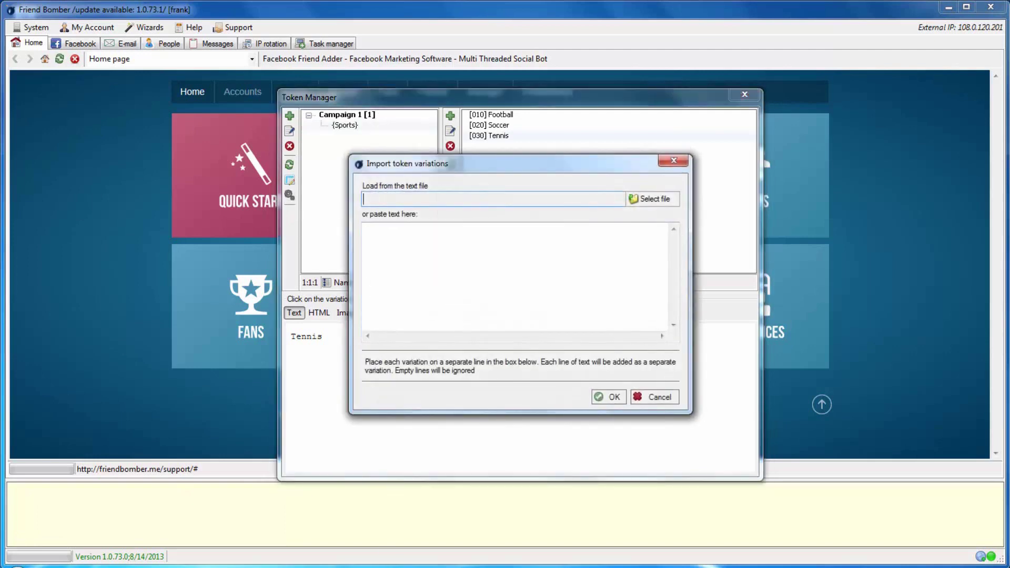
pyautogui.click(410, 556)
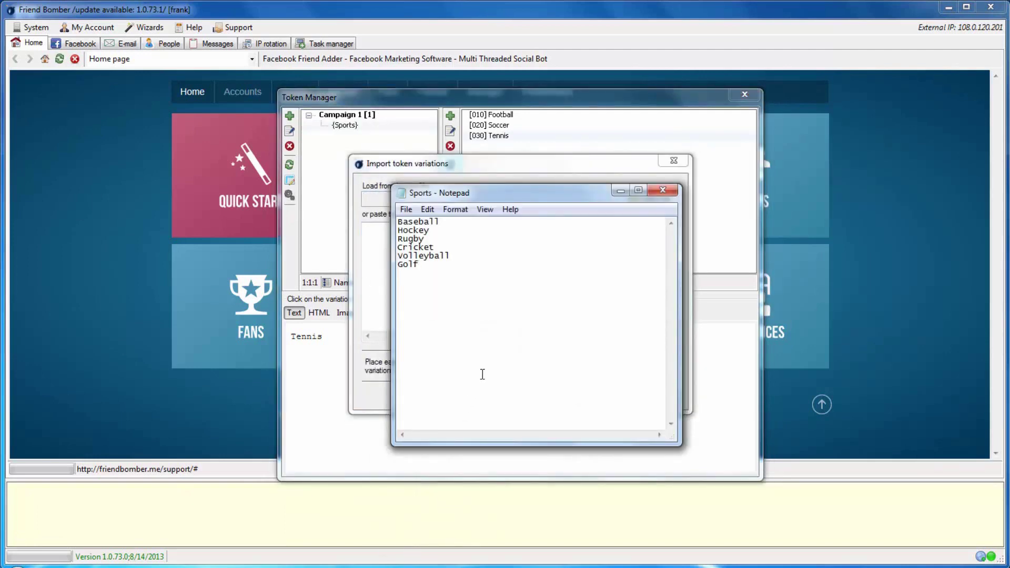
pyautogui.hotkey('ctrl', 'a')
pyautogui.hotkey('ctrl', 'c')
pyautogui.click(662, 190)
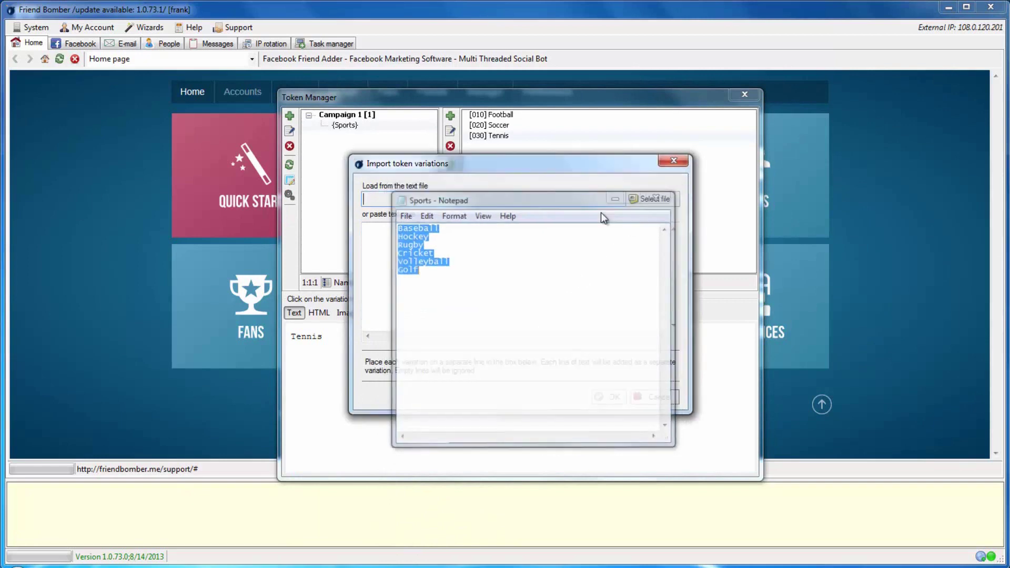
pyautogui.click(537, 240)
pyautogui.hotkey('ctrl', 'v')
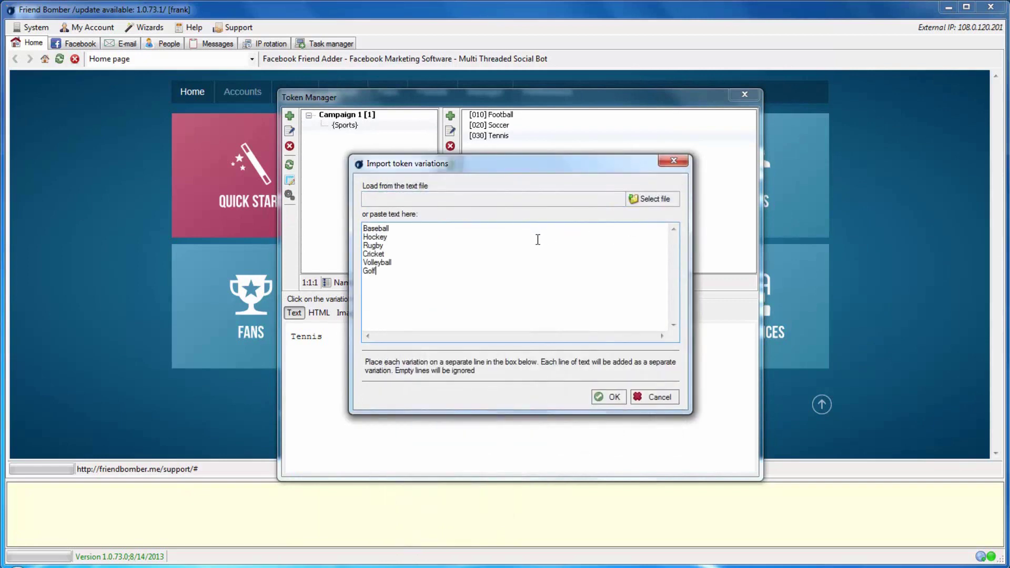
pyautogui.hotkey('ctrl', 'a')
pyautogui.press('Delete')
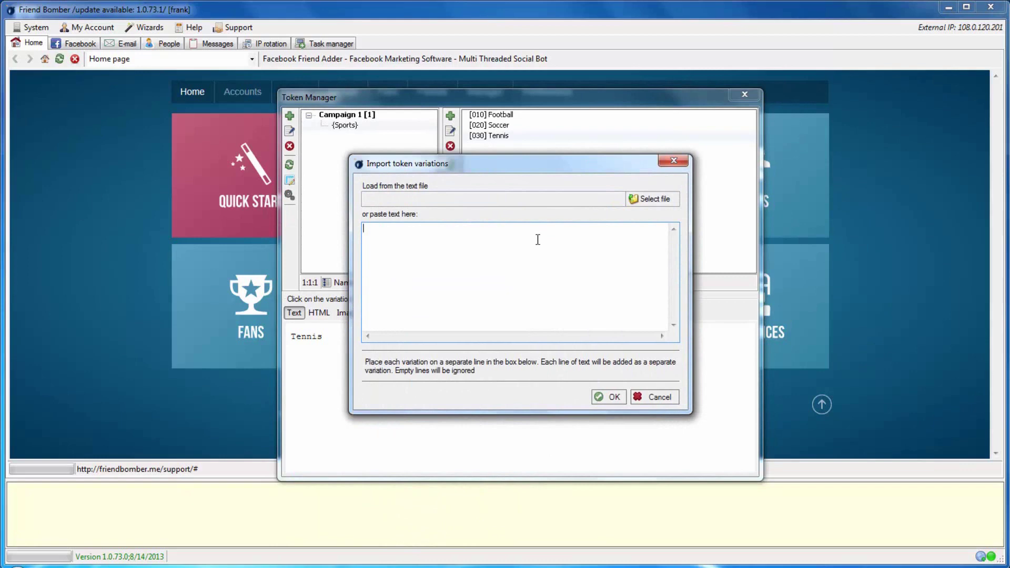
# - Load Sports.txt from the Desktop and import its six sports as Sports variations
pyautogui.click(645, 200)
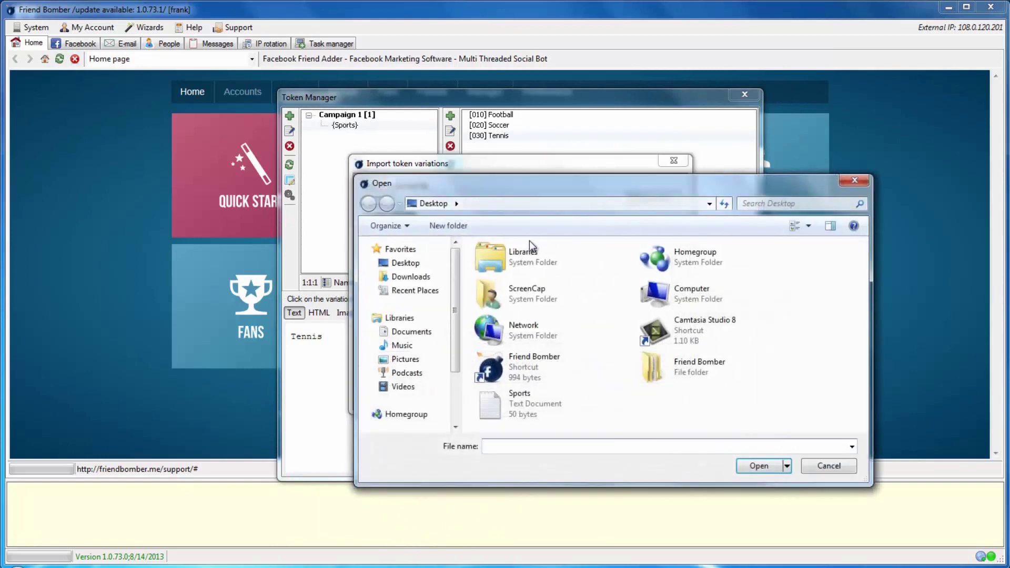
pyautogui.click(520, 403)
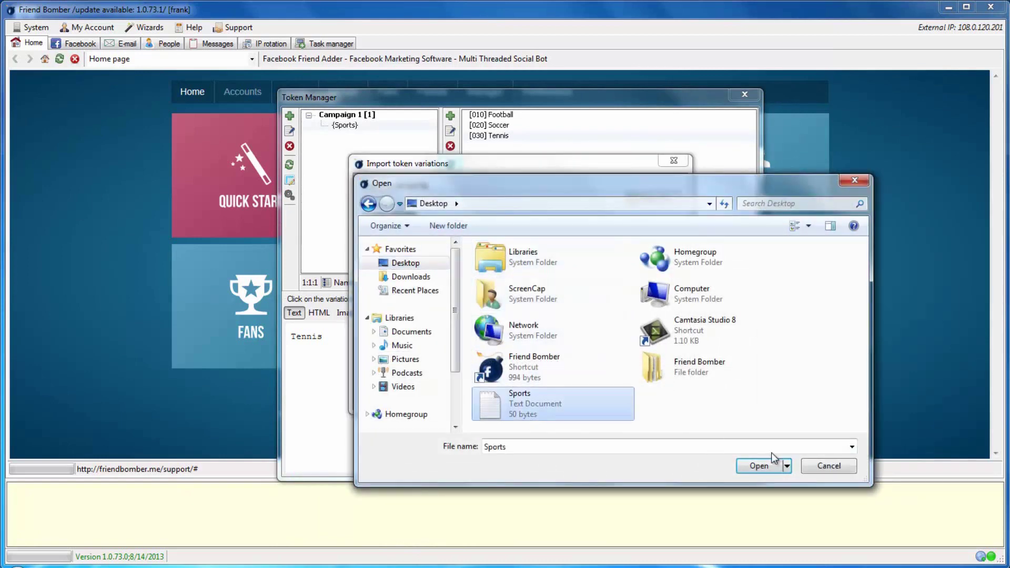
pyautogui.click(759, 467)
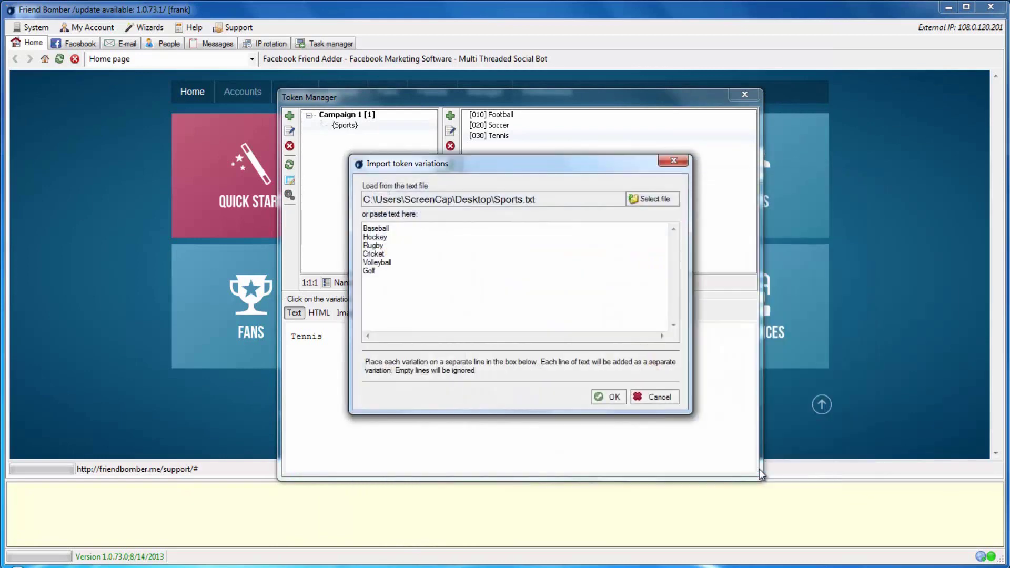
pyautogui.click(608, 397)
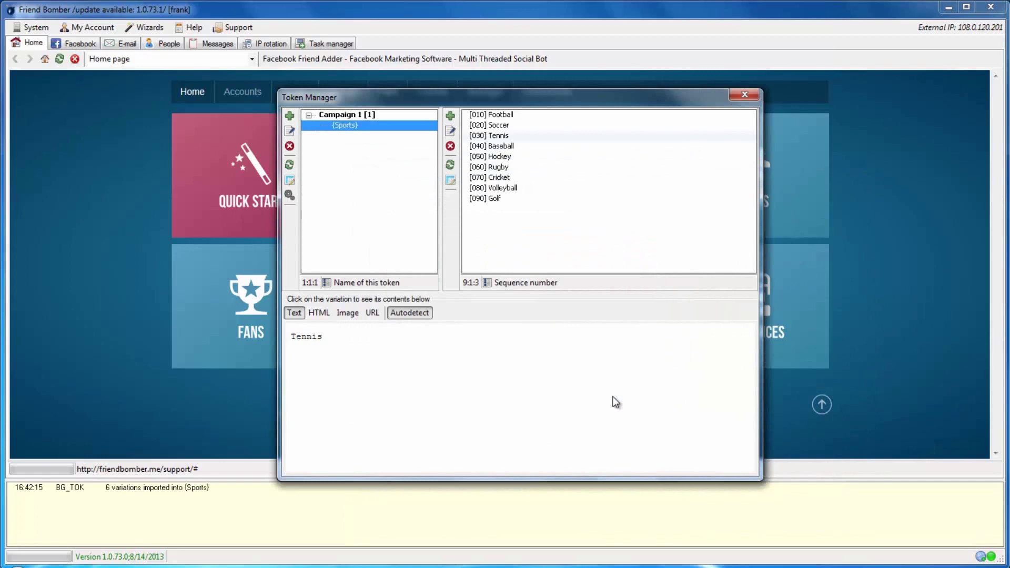
# - Preview the Rugby, Soccer, Hockey and Cricket variations of the Sports token
pyautogui.click(520, 165)
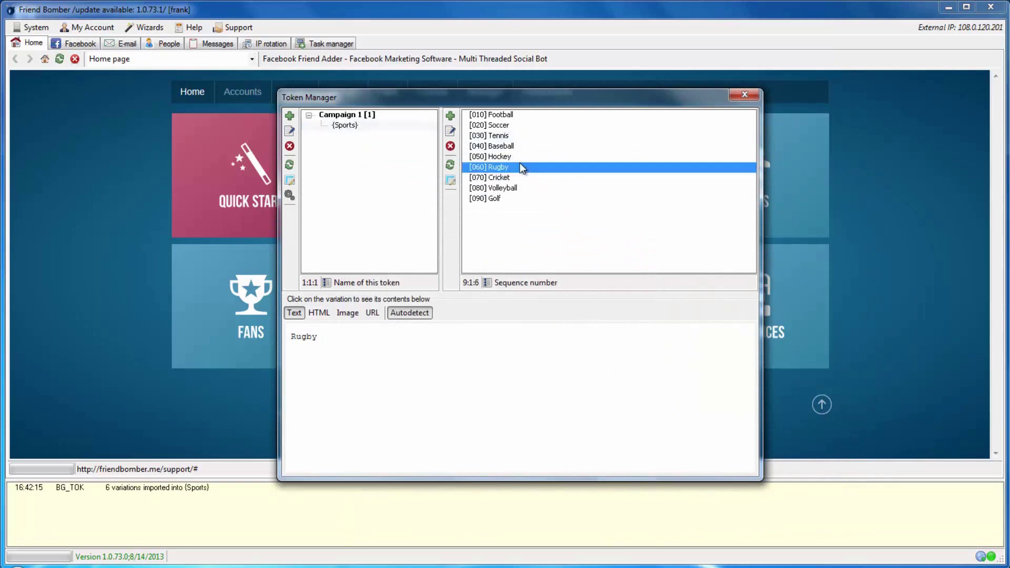
pyautogui.click(505, 125)
pyautogui.click(500, 156)
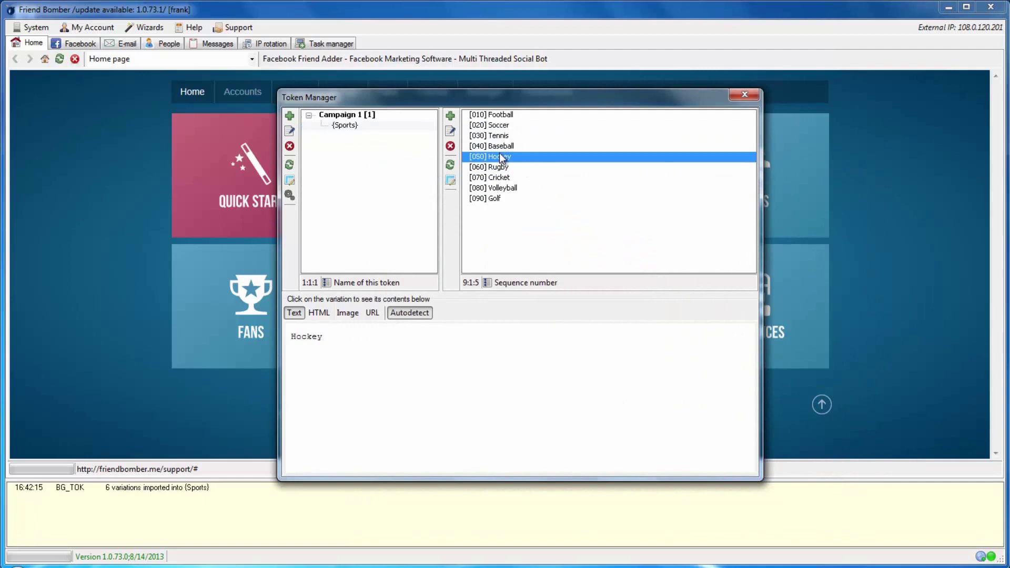
pyautogui.click(490, 194)
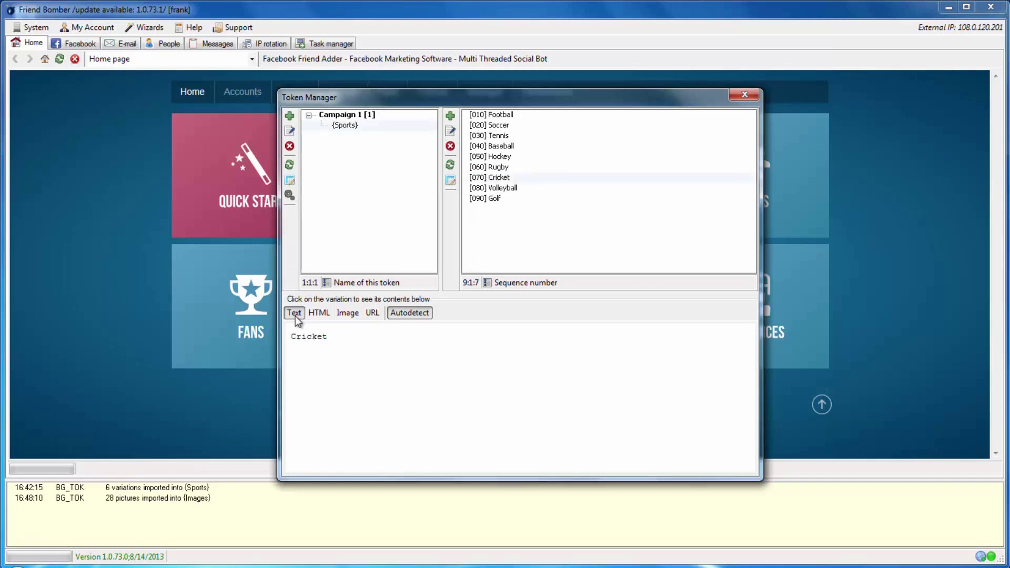
# - Create a token named 'Images' assigned to Campaign 1
pyautogui.click(290, 116)
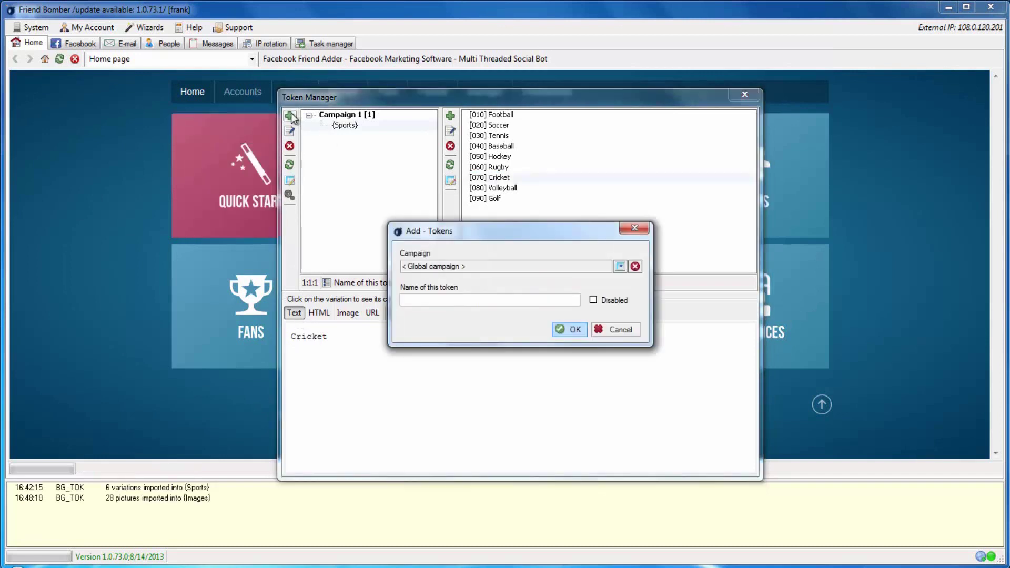
pyautogui.click(450, 299)
pyautogui.write('Images')
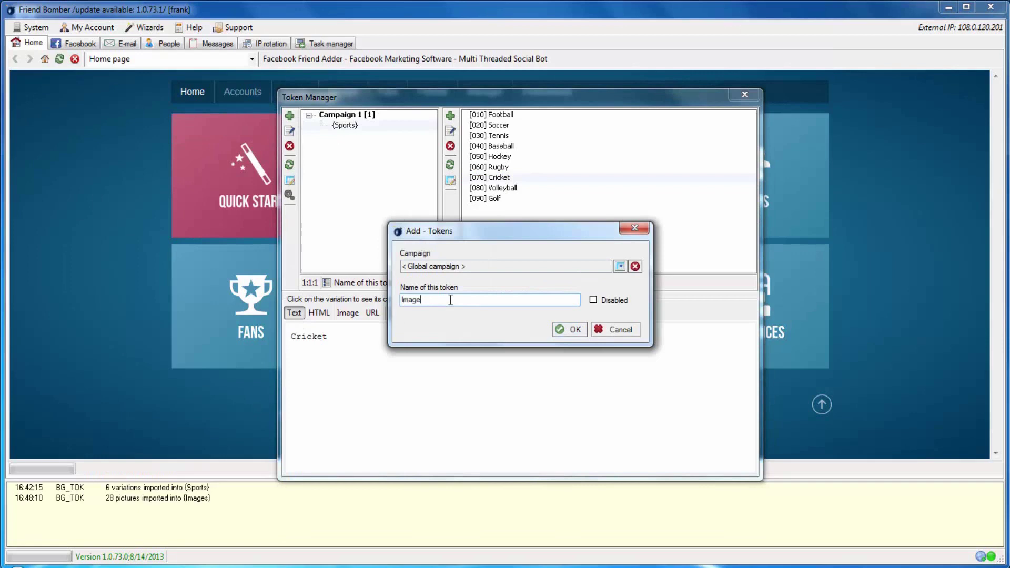
pyautogui.click(620, 266)
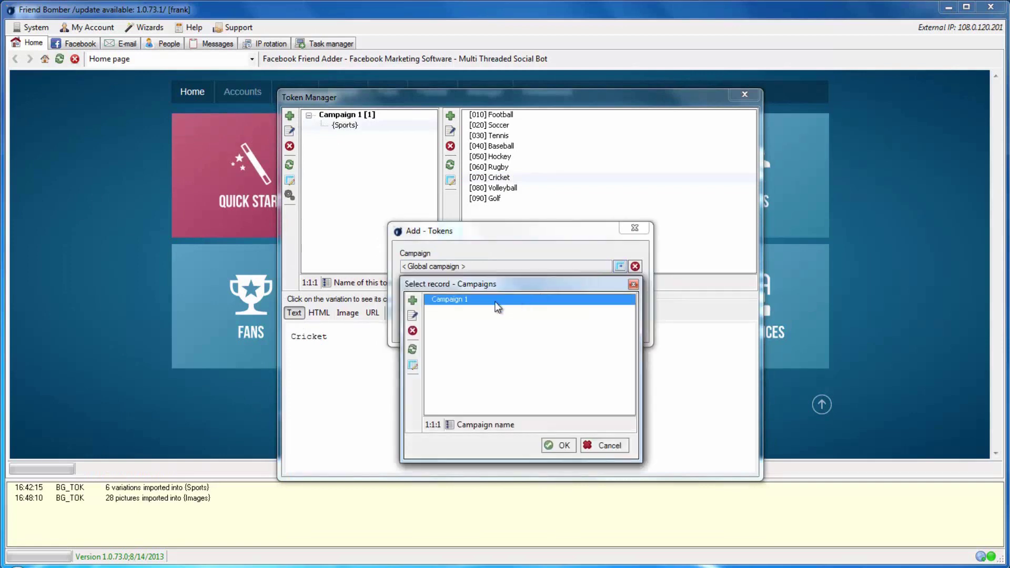
pyautogui.click(560, 445)
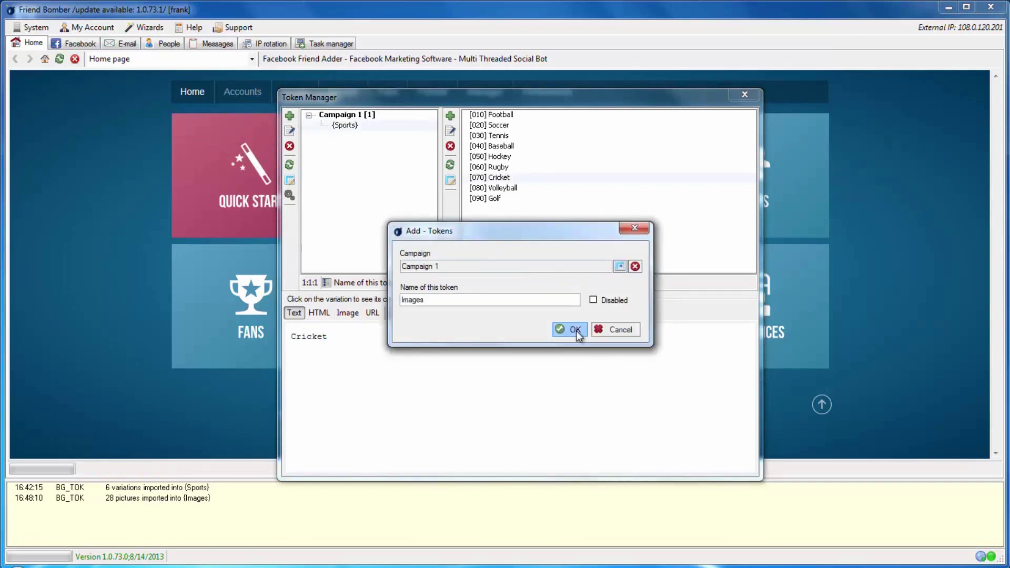
pyautogui.click(576, 331)
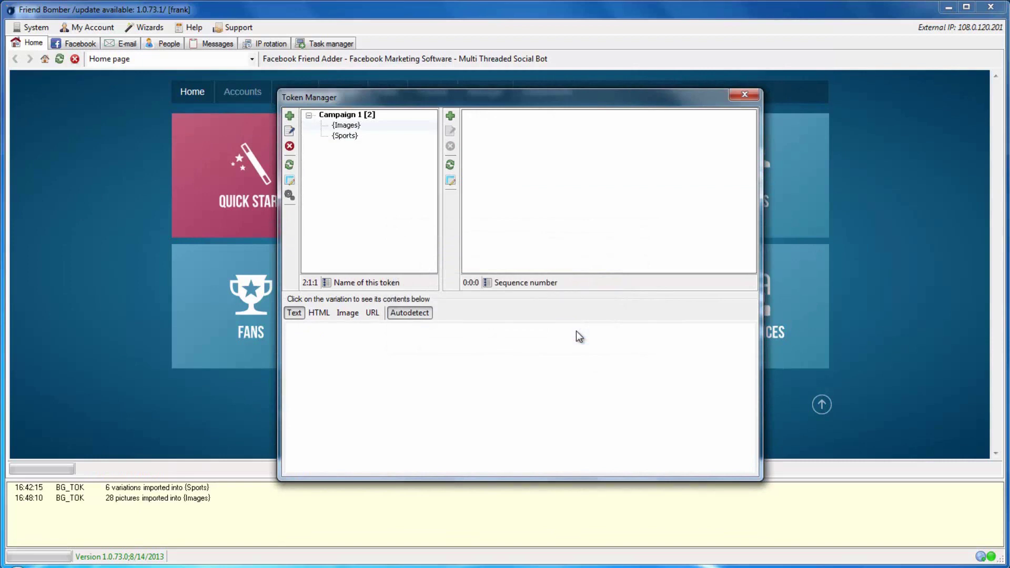
# - Import all 28 pictures from the img folder into the Images token
pyautogui.click(346, 125)
pyautogui.click(289, 195)
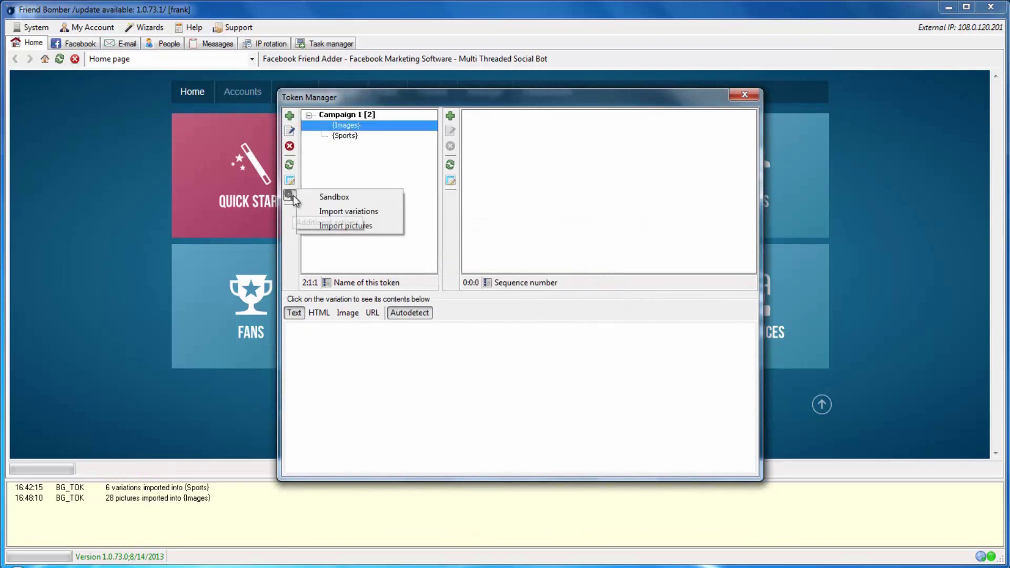
pyautogui.click(337, 226)
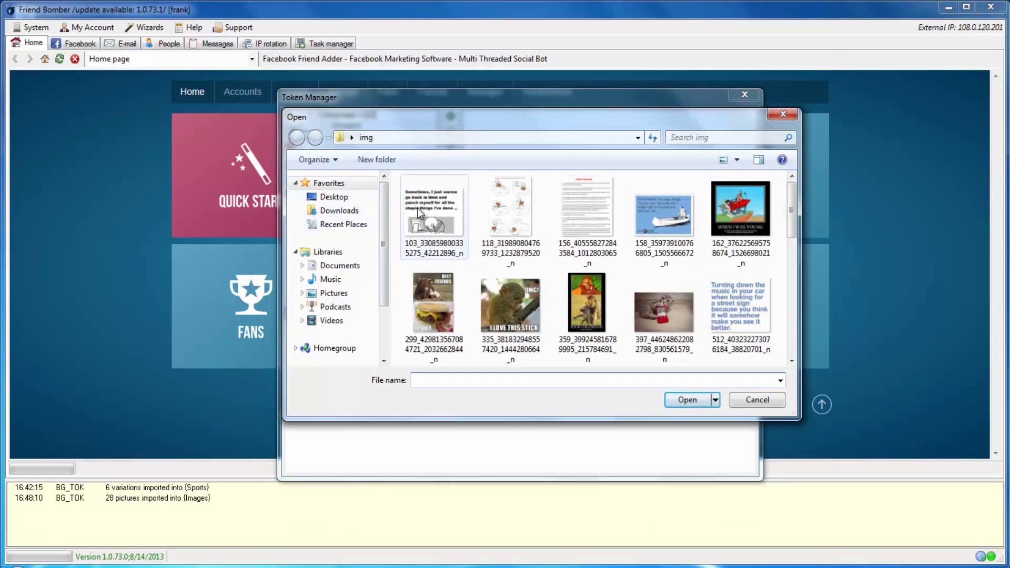
pyautogui.click(429, 216)
pyautogui.scroll(-5, 527, 295)
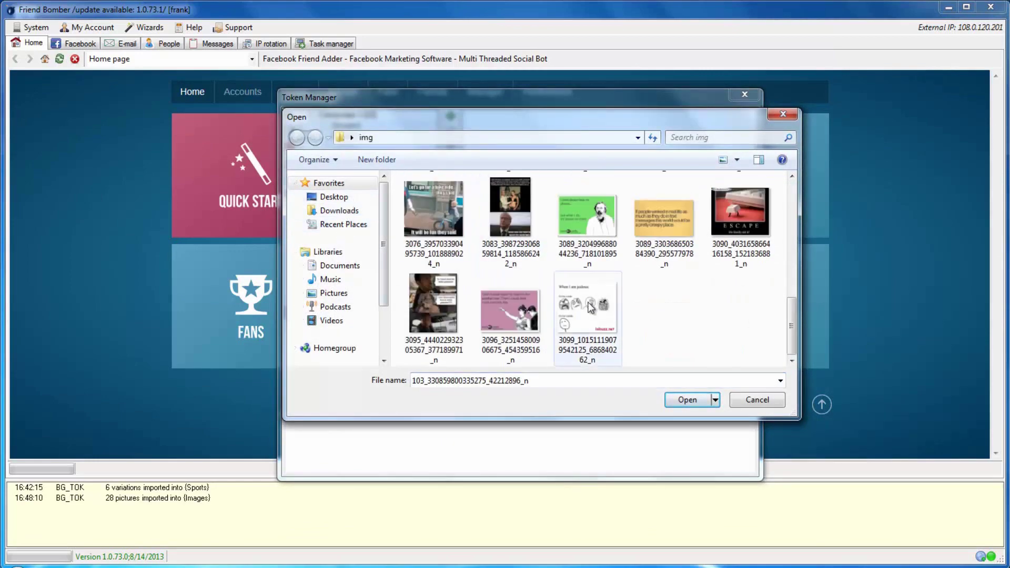
pyautogui.keyDown('shift'); pyautogui.click(588, 306); pyautogui.keyUp('shift')
pyautogui.click(687, 400)
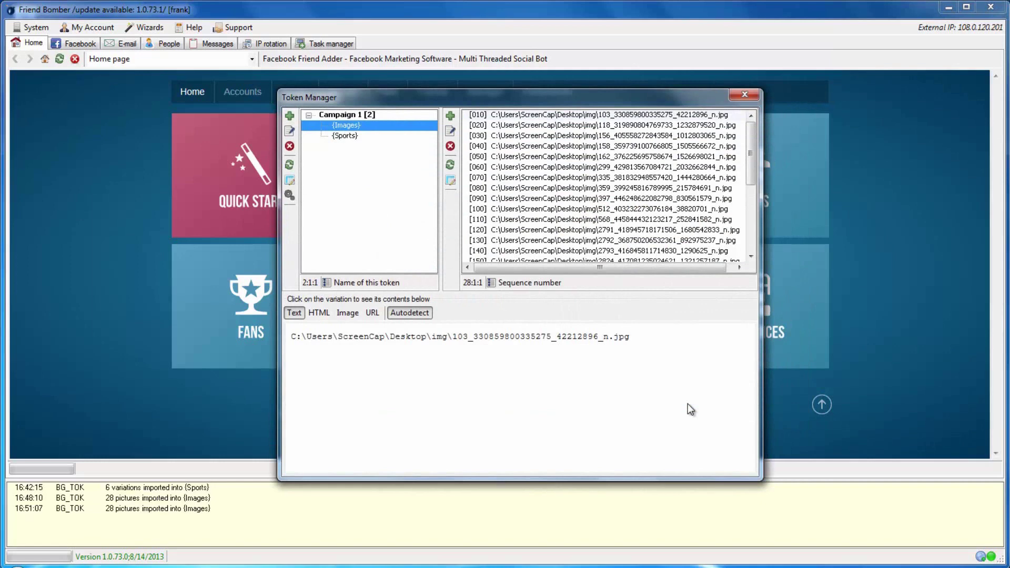
# - Inspect picture variations 020, 080 and 130 as file paths
pyautogui.click(610, 126)
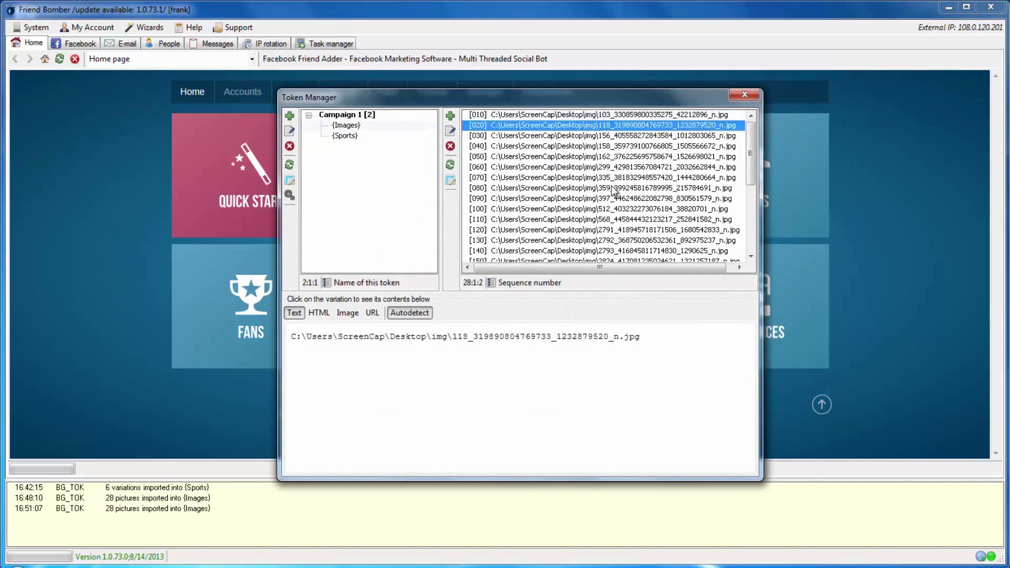
pyautogui.click(612, 189)
pyautogui.click(605, 239)
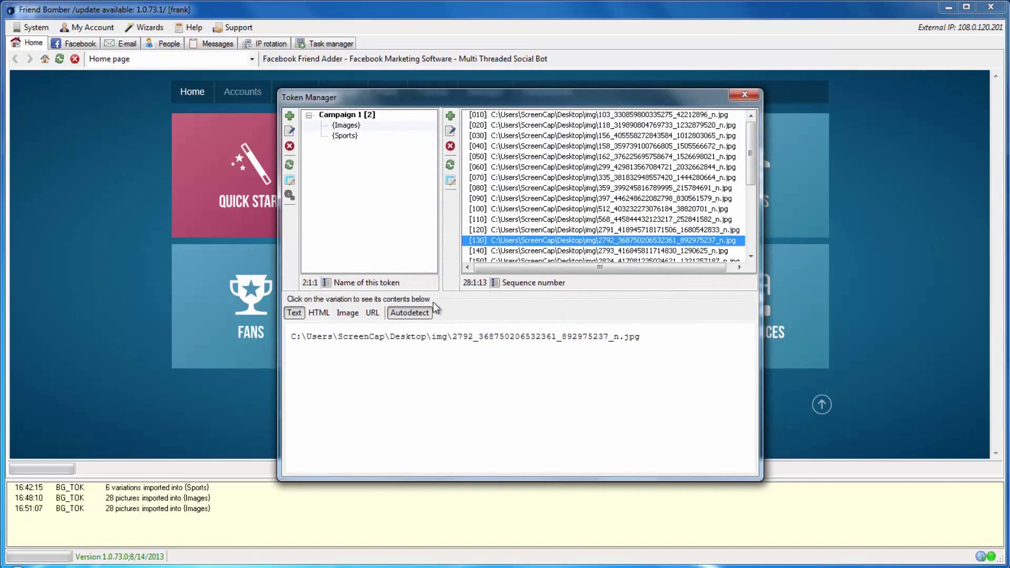
# - Switch the preview to Image mode and view pictures 040, 080, 130, 210 and 230
pyautogui.click(351, 315)
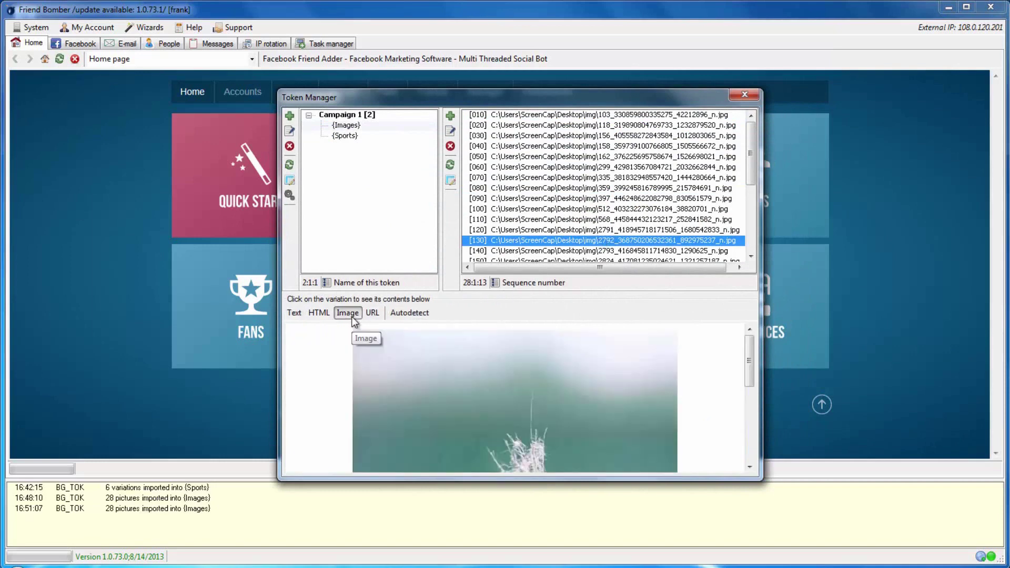
pyautogui.click(577, 146)
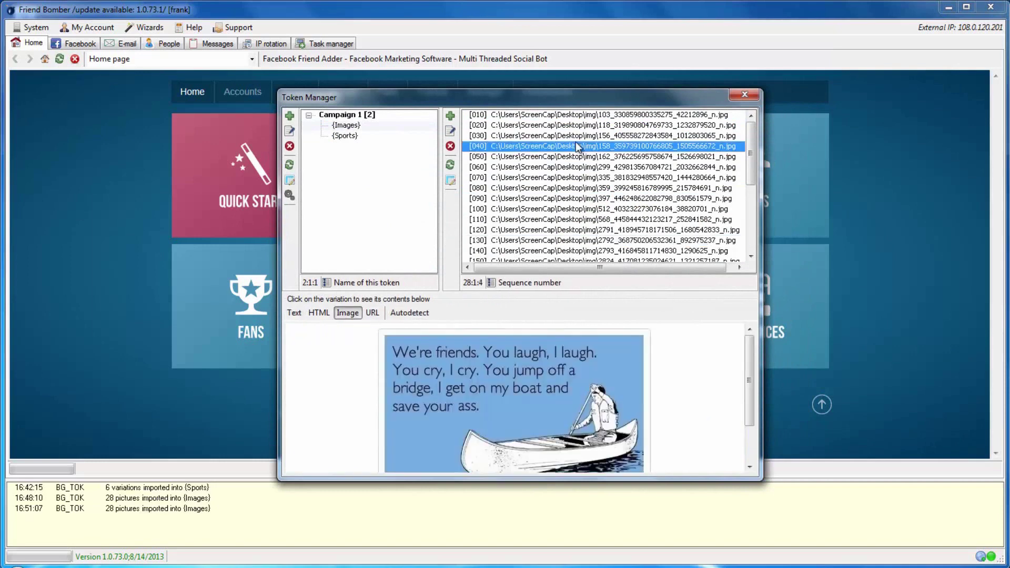
pyautogui.click(583, 189)
pyautogui.click(582, 240)
pyautogui.scroll(-3, 583, 242)
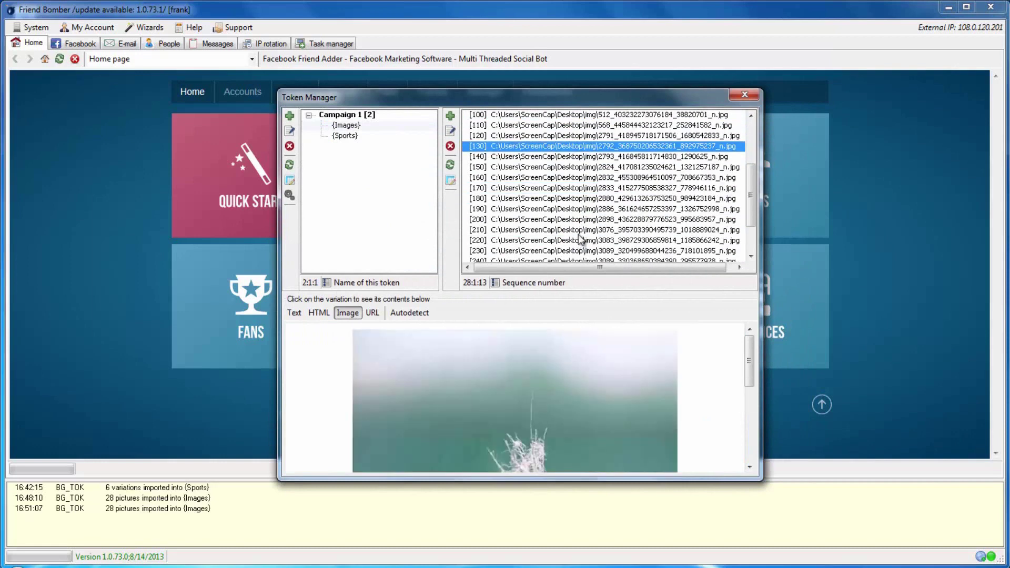
pyautogui.click(583, 230)
pyautogui.moveTo(750, 365)
pyautogui.mouseDown()
pyautogui.moveTo(756, 395)
pyautogui.moveTo(761, 341)
pyautogui.mouseUp()
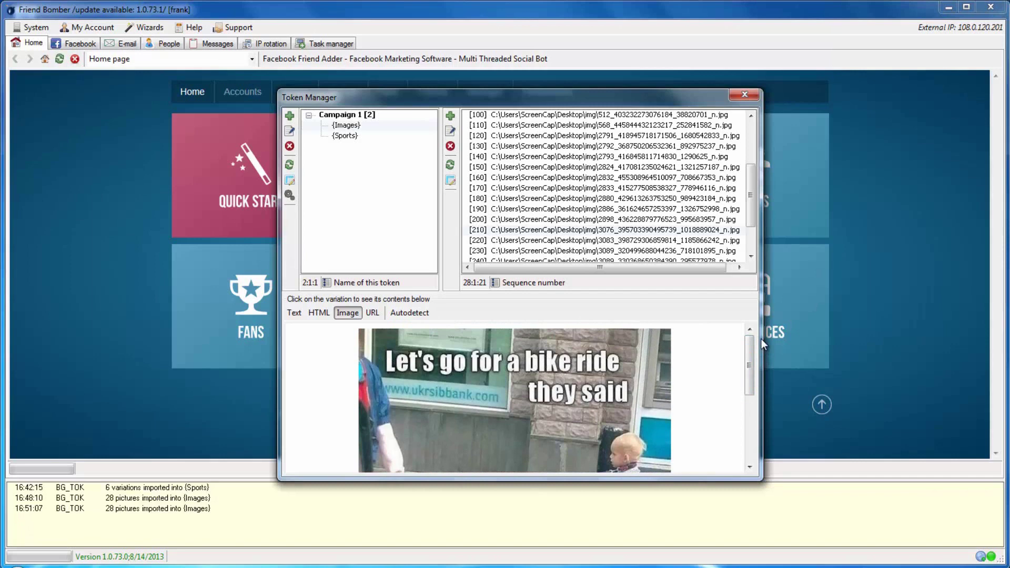
pyautogui.click(674, 251)
pyautogui.moveTo(750, 387); pyautogui.dragTo(756, 340)
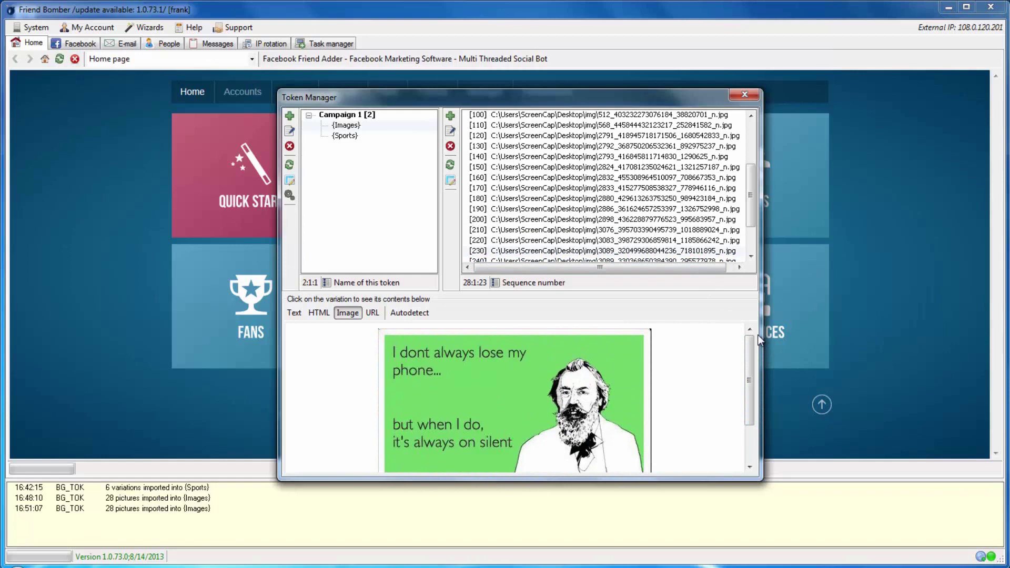
# - Leave the Token Manager and start a new message assigned to Campaign 1
pyautogui.click(744, 95)
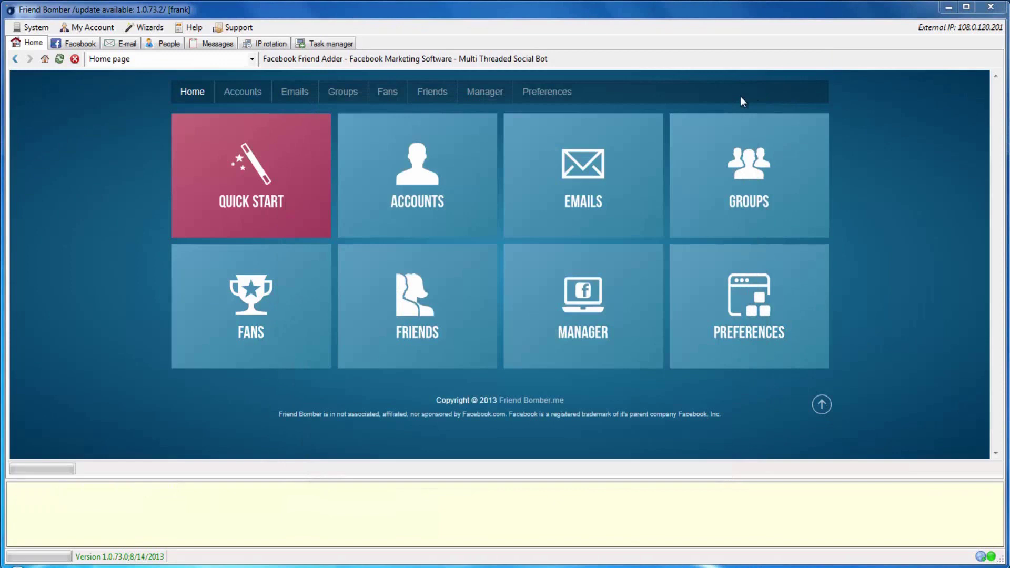
pyautogui.click(204, 44)
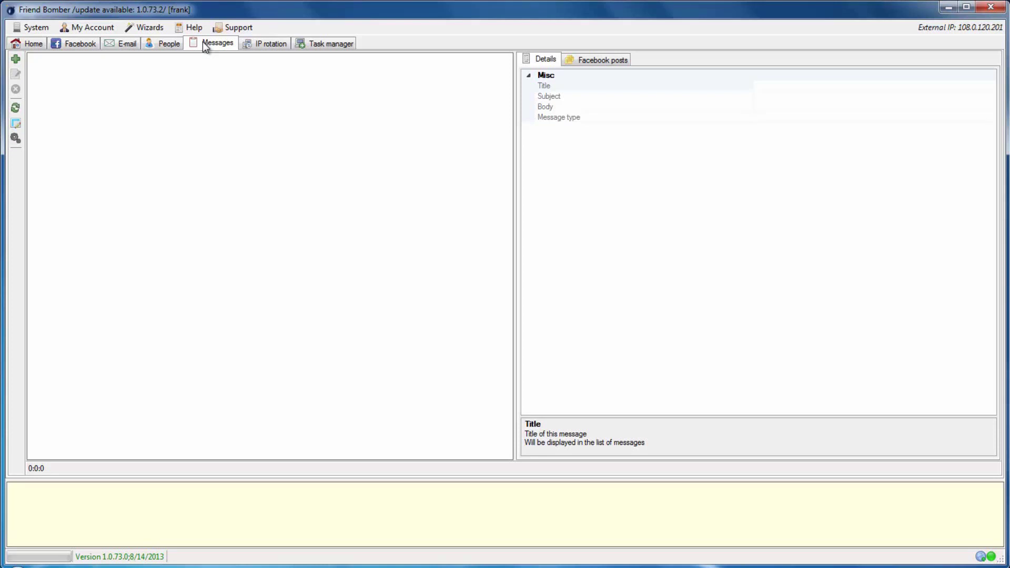
pyautogui.click(15, 58)
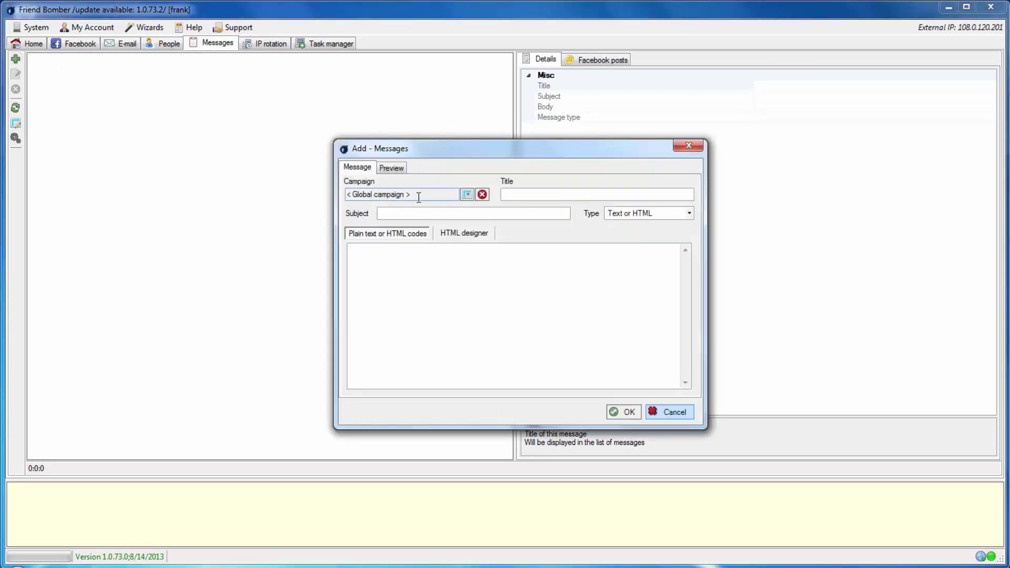
pyautogui.click(466, 195)
pyautogui.doubleClick(411, 222)
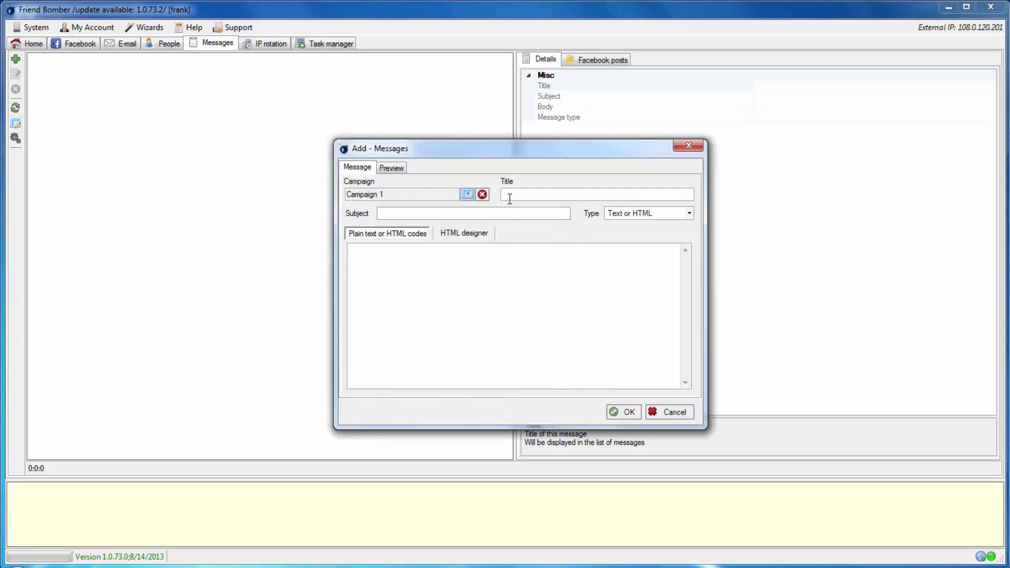
# - Title the message 'Test message for wall post', type Text or HTML, body 'I like {Sports}'
pyautogui.click(515, 194)
pyautogui.write('Te')
pyautogui.write('st mes')
pyautogui.write('sage ')
pyautogui.write('for ')
pyautogui.write('wall post')
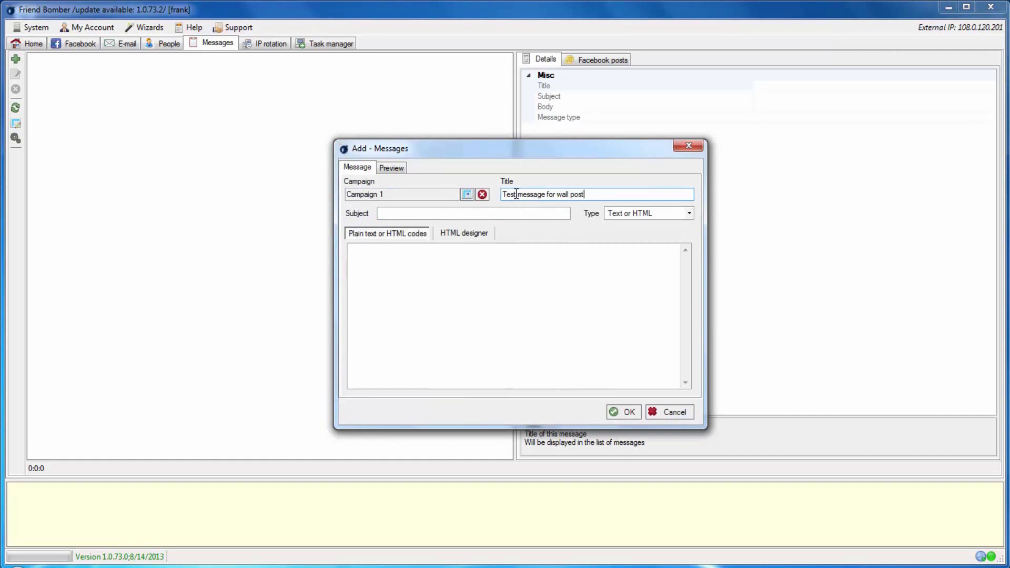
pyautogui.click(517, 215)
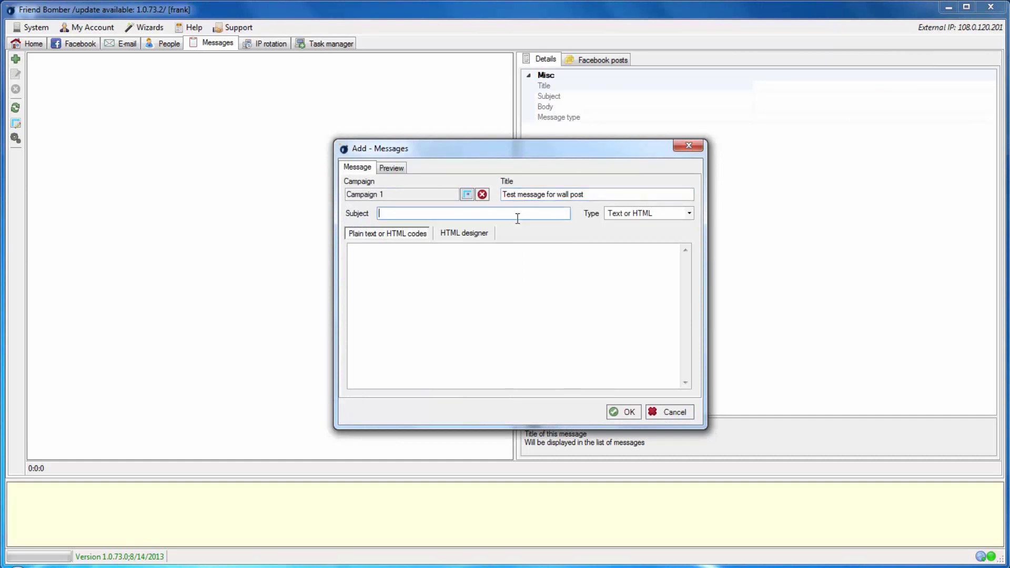
pyautogui.click(641, 215)
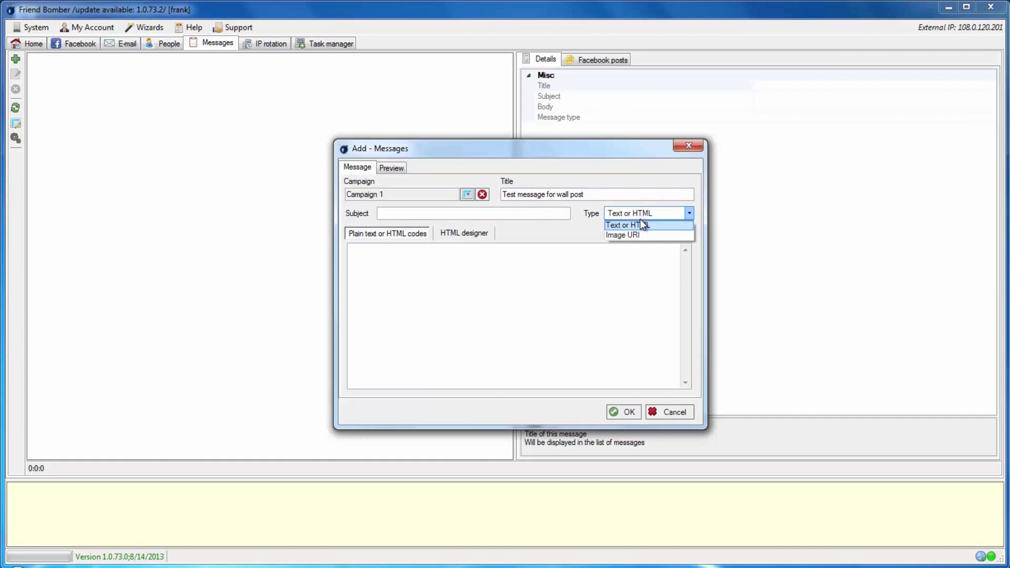
pyautogui.click(637, 227)
pyautogui.click(509, 267)
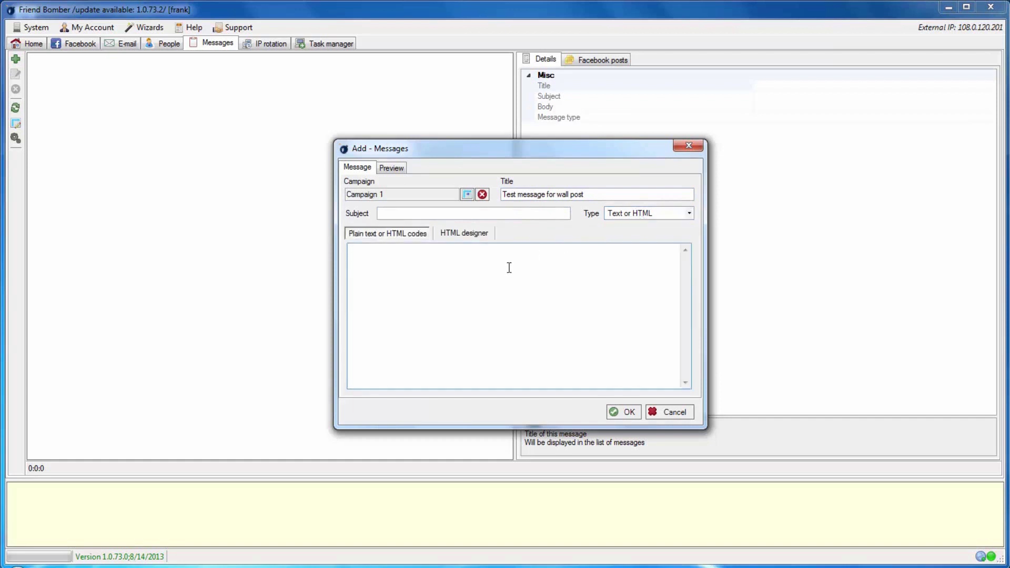
pyautogui.write('I l')
pyautogui.write('ike {')
pyautogui.write('Sport')
pyautogui.write('s}')
# - Preview four random sport variations of the message and save it to Campaign 1
pyautogui.click(395, 170)
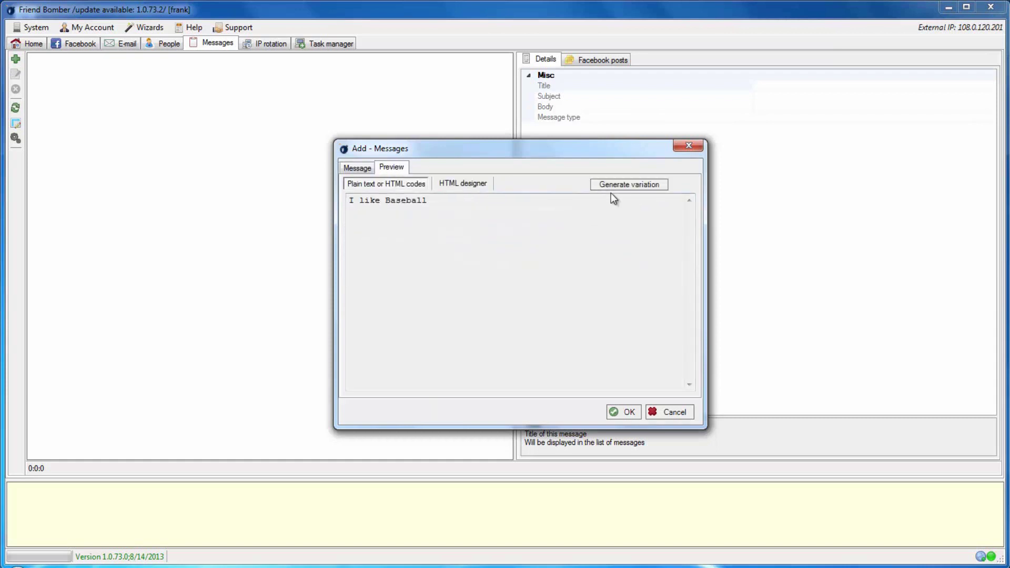
pyautogui.click(628, 185)
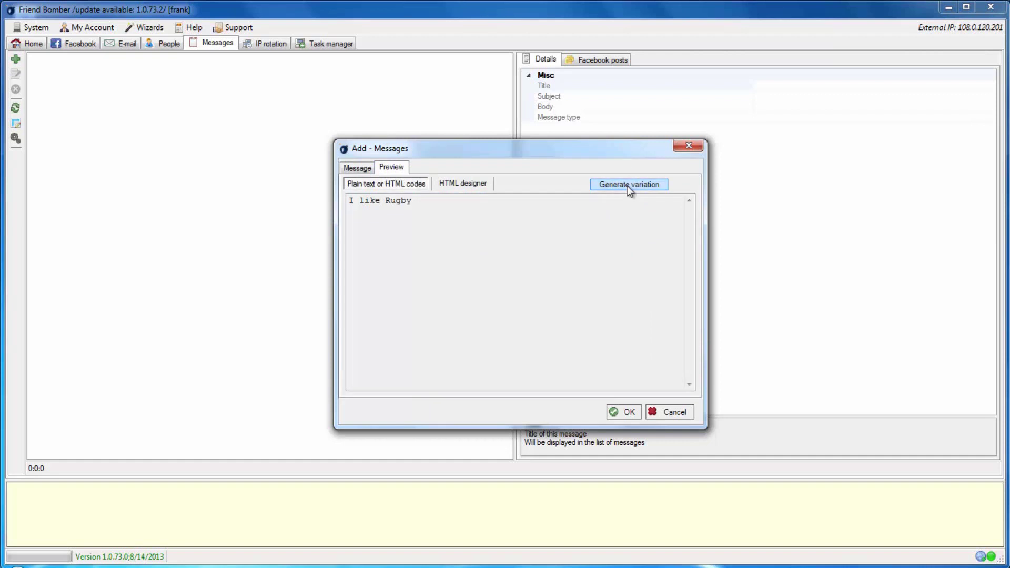
pyautogui.click(627, 185)
pyautogui.click(628, 185)
pyautogui.click(627, 185)
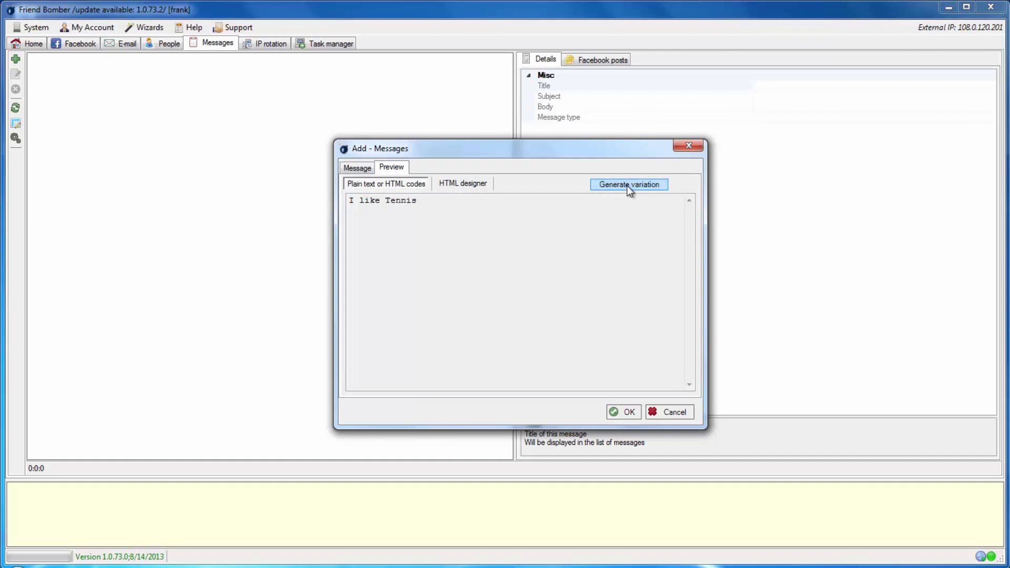
pyautogui.click(630, 411)
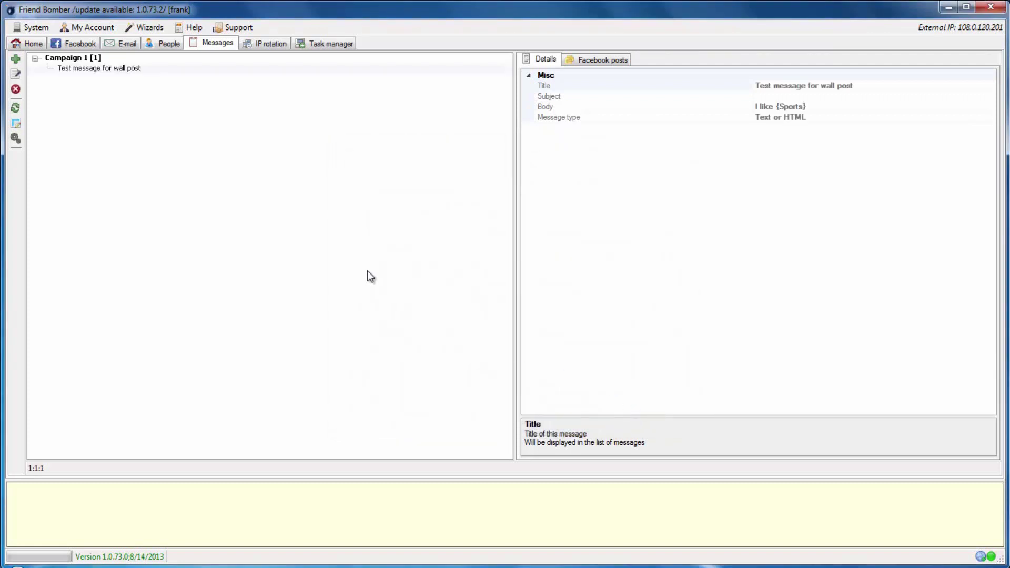
# - Start a new Campaign 1 message titled 'Static post' with body 'Pizza is yummy'
pyautogui.click(15, 59)
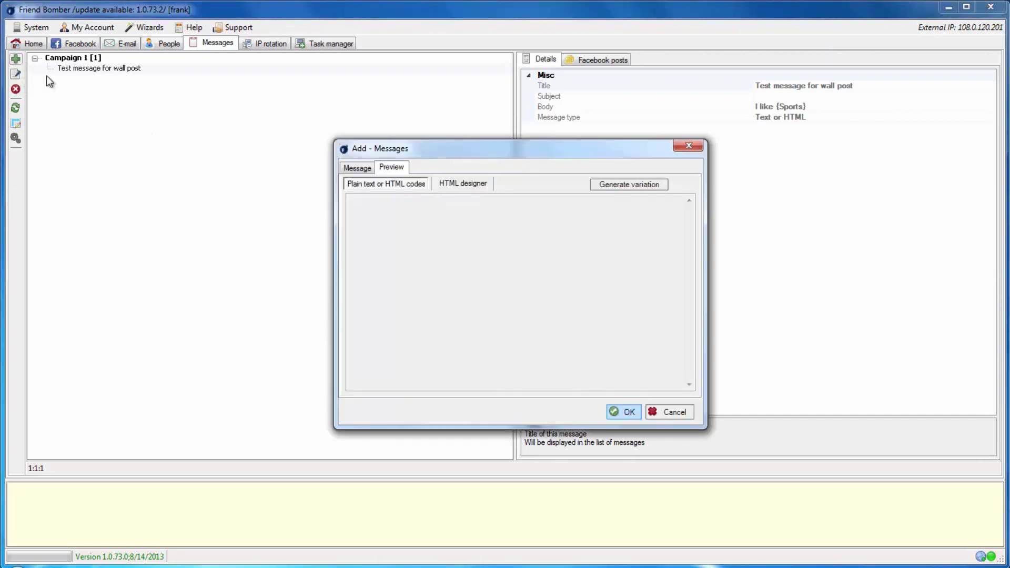
pyautogui.click(356, 168)
pyautogui.click(467, 194)
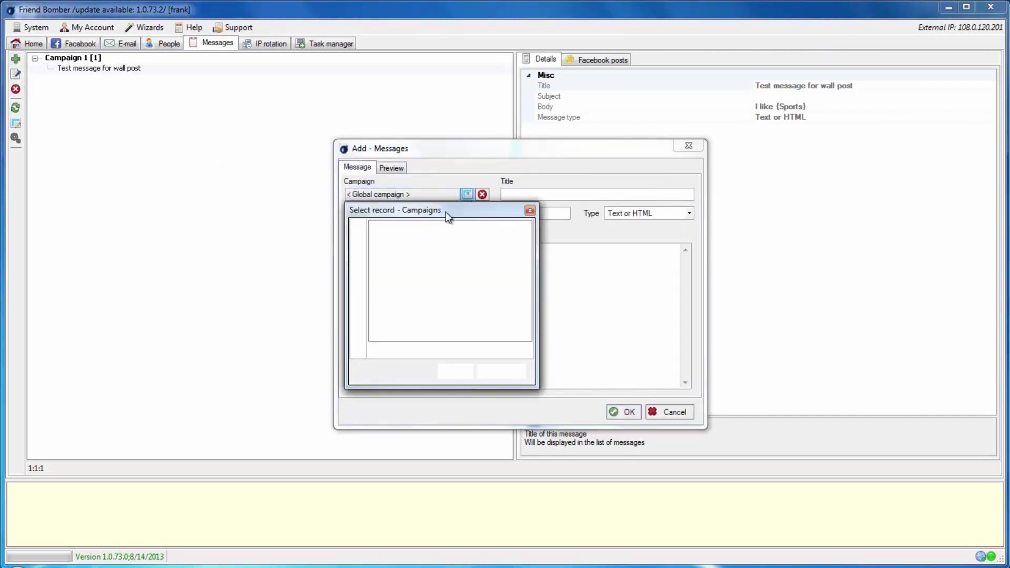
pyautogui.doubleClick(428, 223)
pyautogui.click(514, 196)
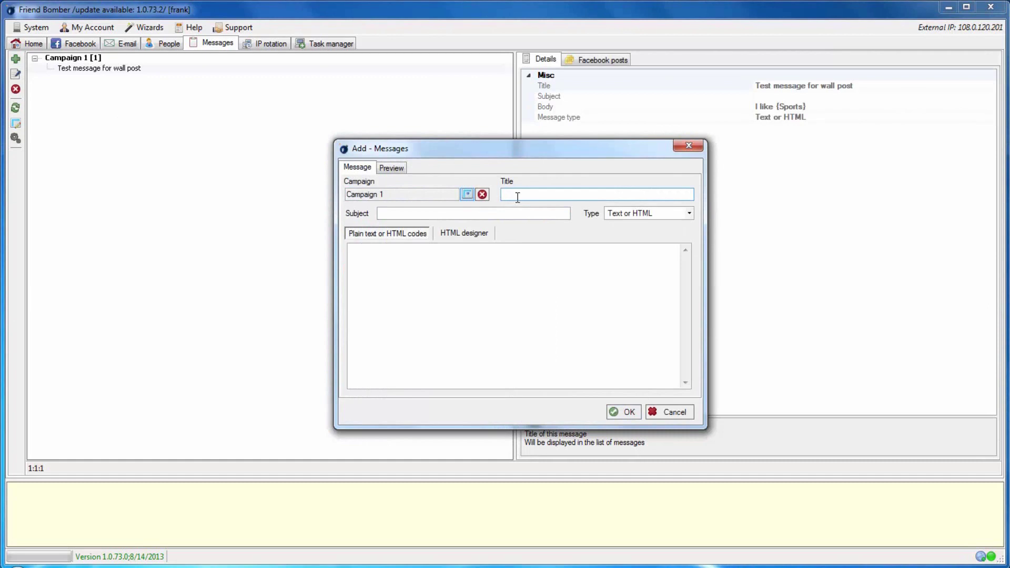
pyautogui.write('Stat')
pyautogui.write('ic post')
pyautogui.click(521, 262)
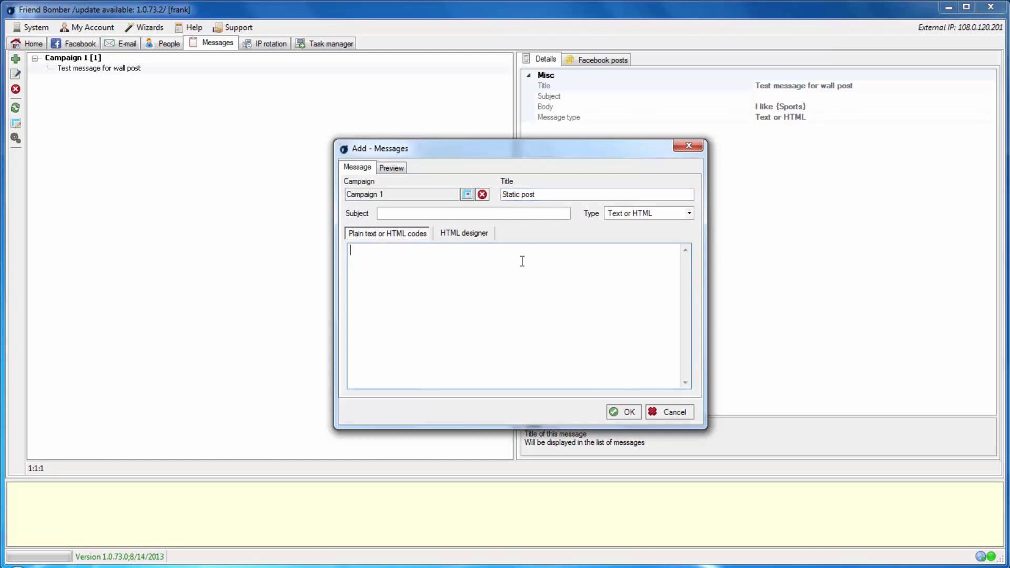
pyautogui.write('Pi')
pyautogui.write('zza is yu')
pyautogui.write('mmy')
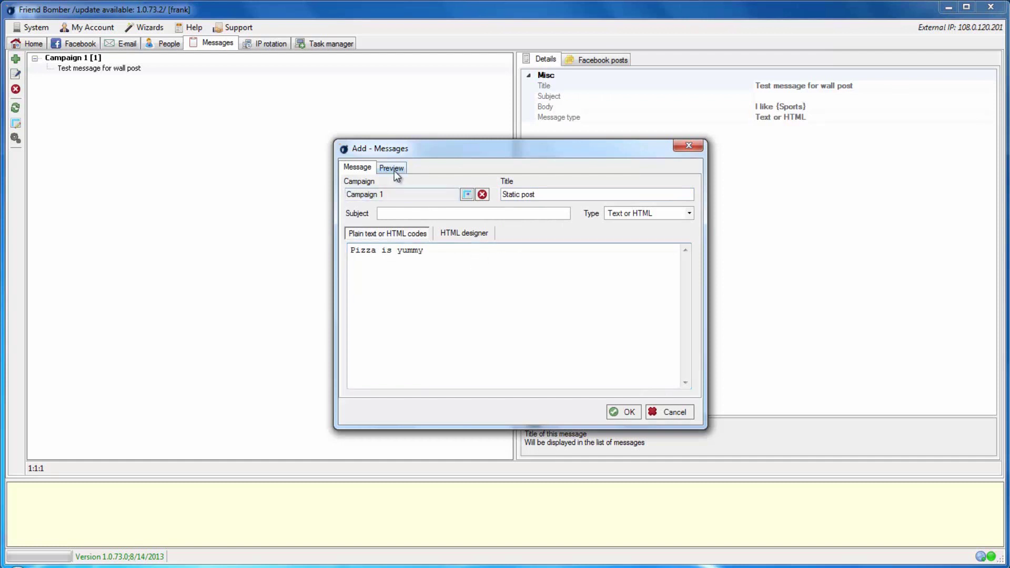
# - Preview the static post, generate a variation, and save it
pyautogui.click(391, 169)
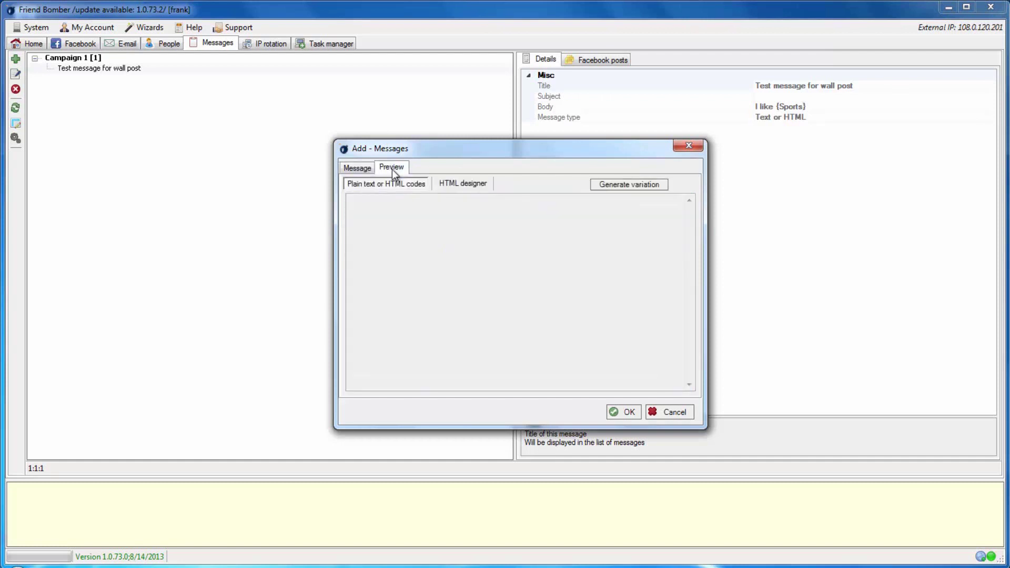
pyautogui.click(607, 185)
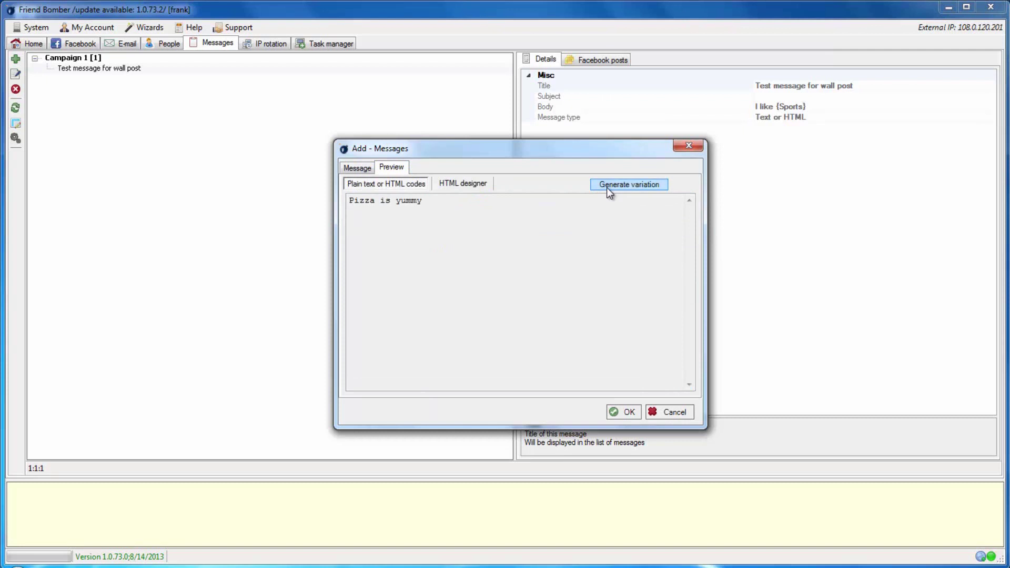
pyautogui.click(629, 413)
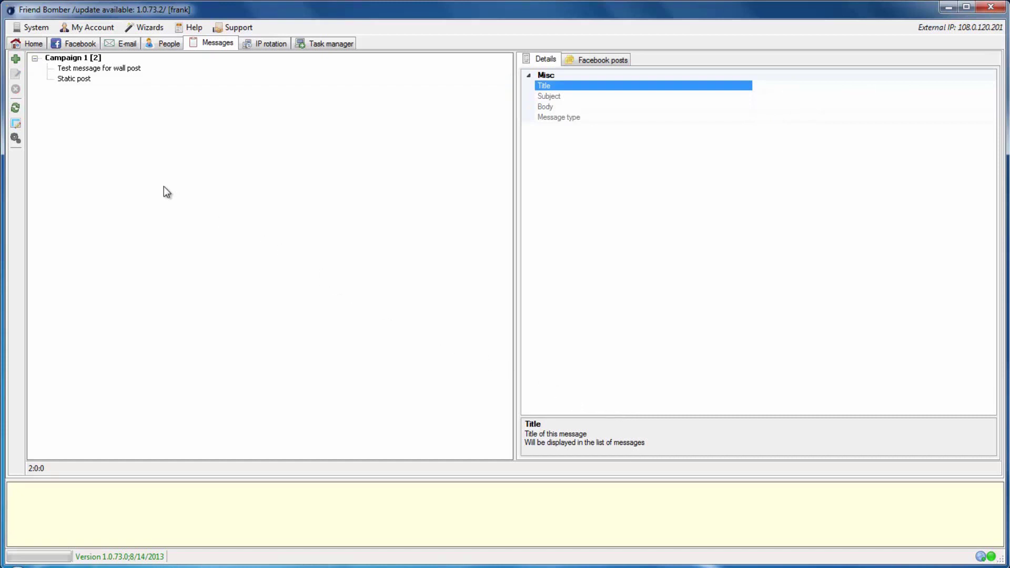
# - Draft an Image URI message 'Image post' for Campaign 1 with image source {Images}
pyautogui.click(16, 60)
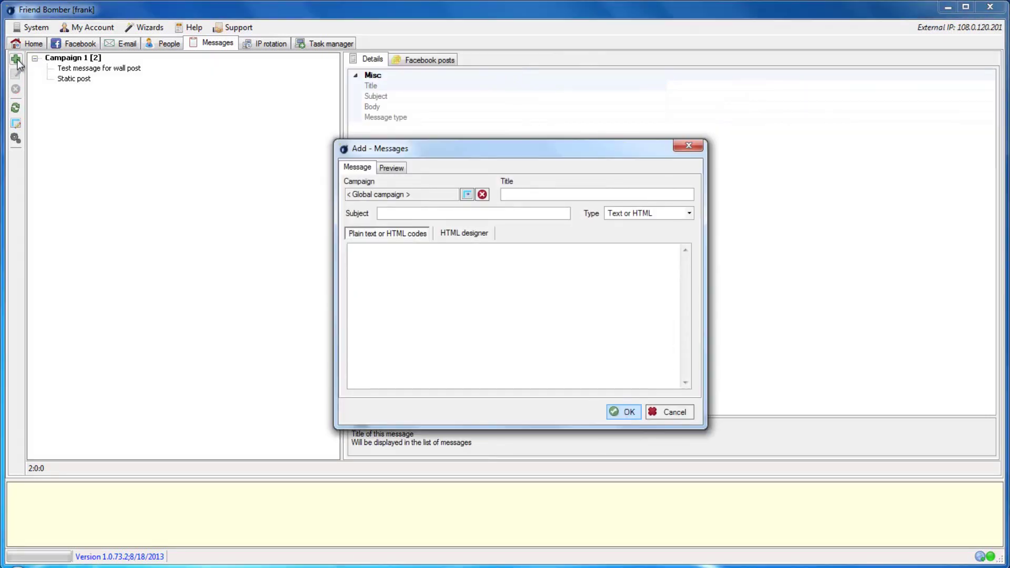
pyautogui.click(629, 216)
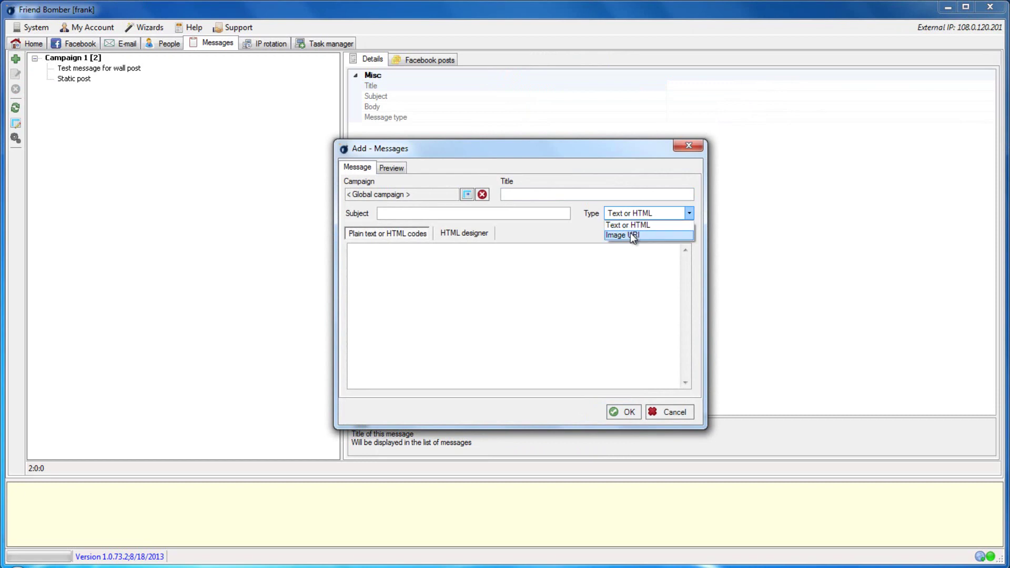
pyautogui.click(630, 235)
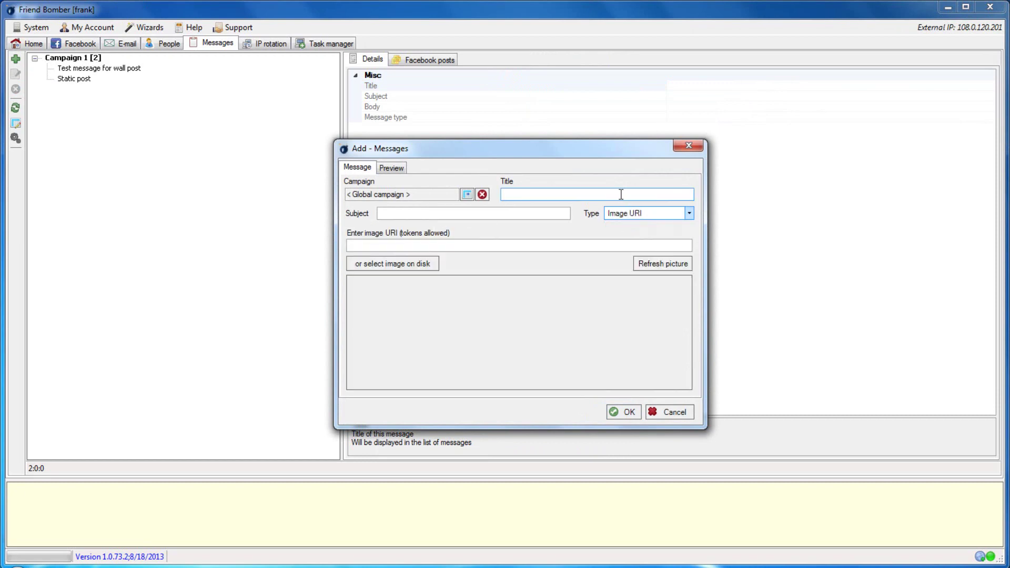
pyautogui.click(620, 194)
pyautogui.write('Image')
pyautogui.write(' post')
pyautogui.click(466, 195)
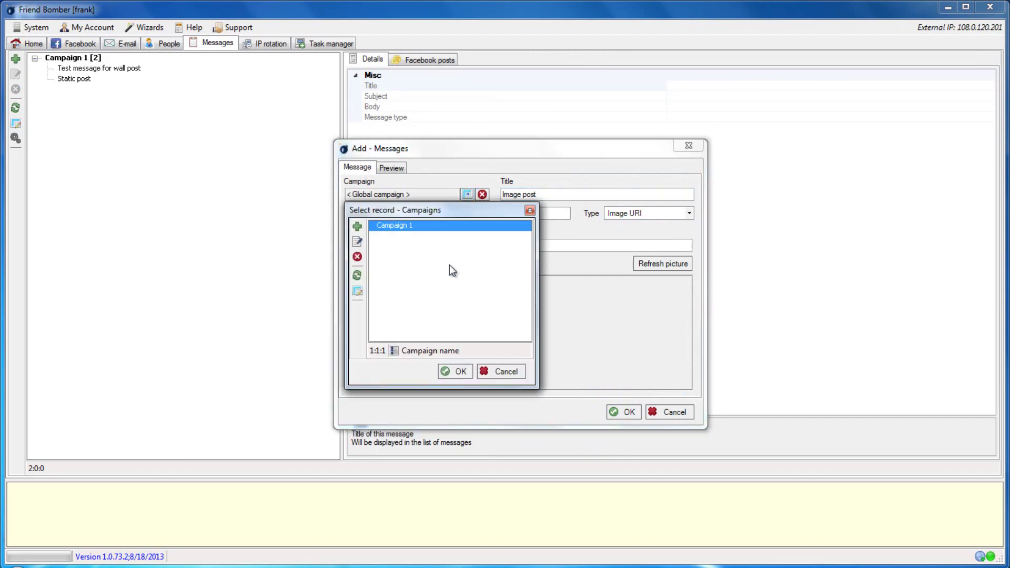
pyautogui.doubleClick(446, 226)
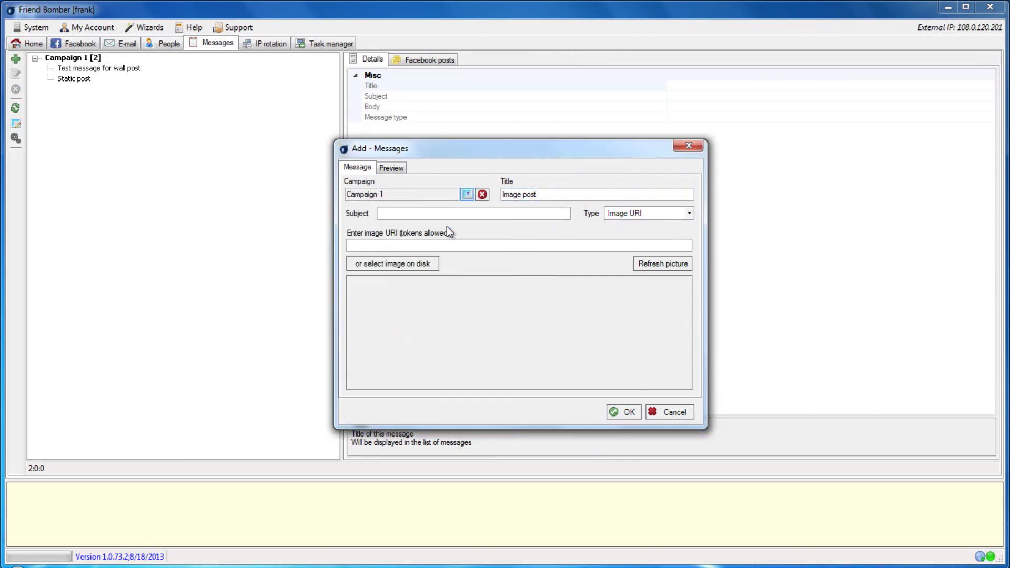
pyautogui.click(453, 245)
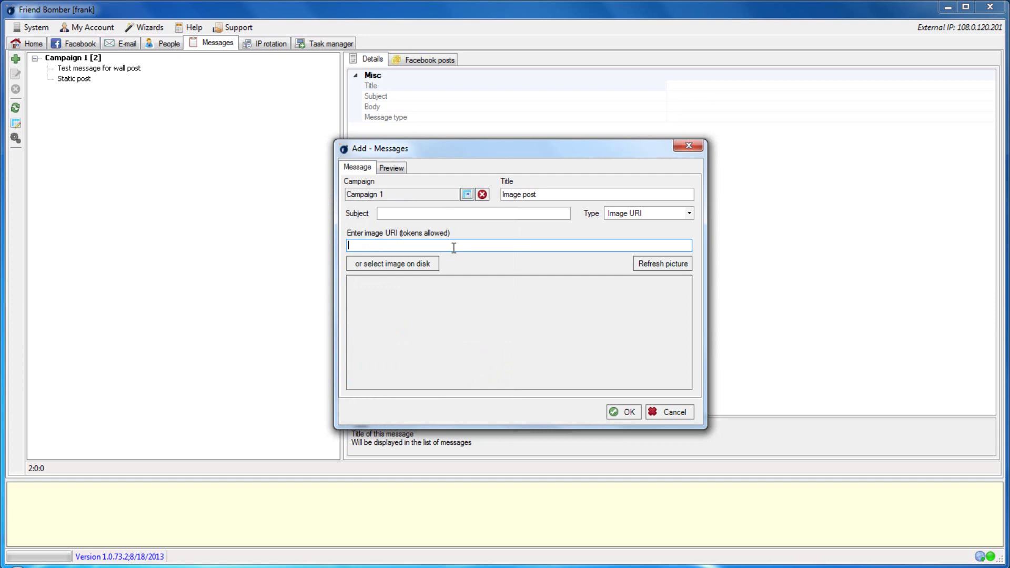
pyautogui.write('{Ima')
pyautogui.write('ges}')
# - Preview the Image post, cycle through several random images, then save it
pyautogui.click(392, 170)
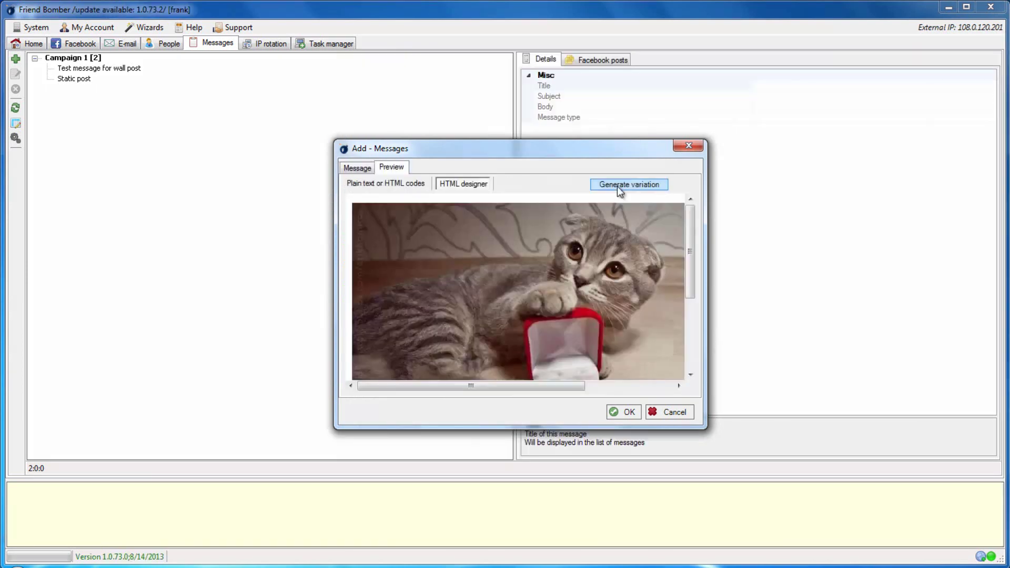
pyautogui.click(617, 186)
pyautogui.moveTo(685, 232)
pyautogui.mouseDown()
pyautogui.moveTo(700, 348)
pyautogui.moveTo(652, 198)
pyautogui.mouseUp()
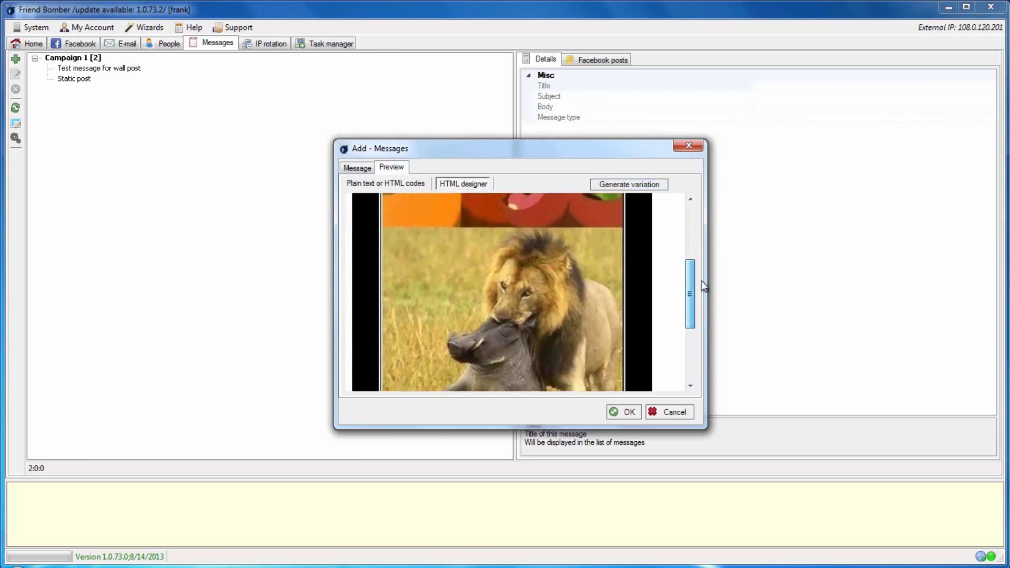
pyautogui.click(633, 185)
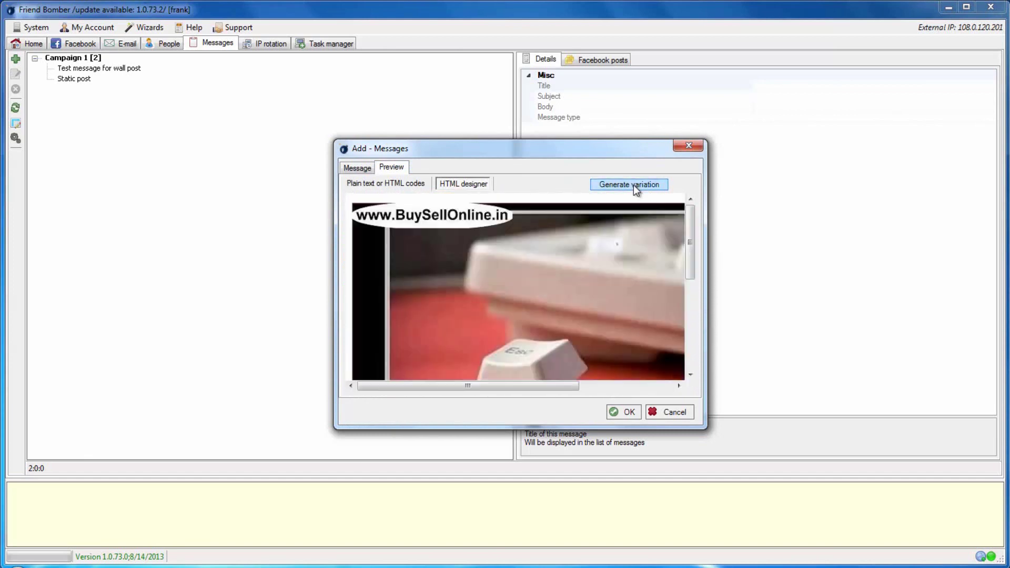
pyautogui.moveTo(685, 236)
pyautogui.mouseDown()
pyautogui.moveTo(697, 287)
pyautogui.moveTo(695, 242)
pyautogui.mouseUp()
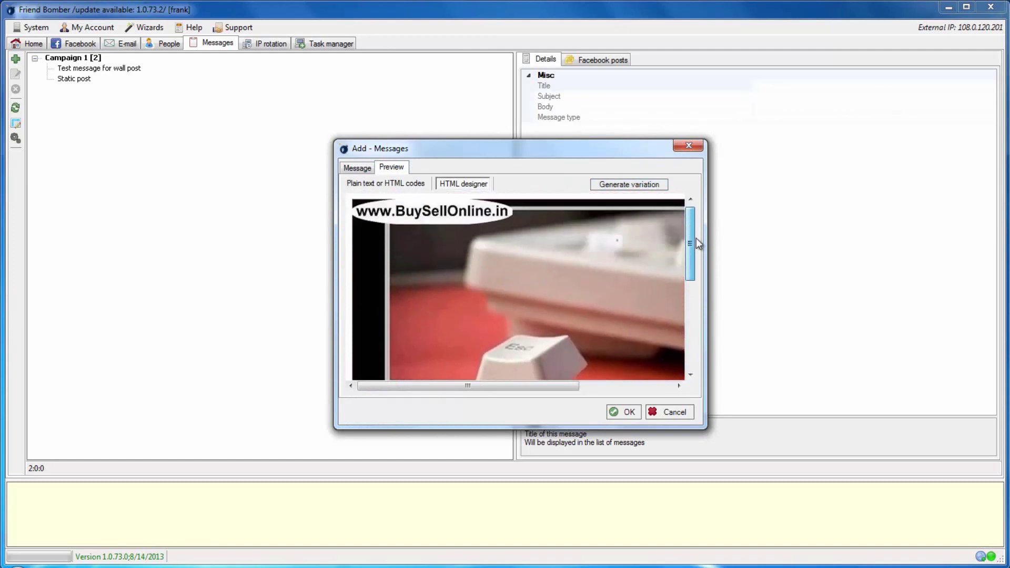
pyautogui.click(629, 183)
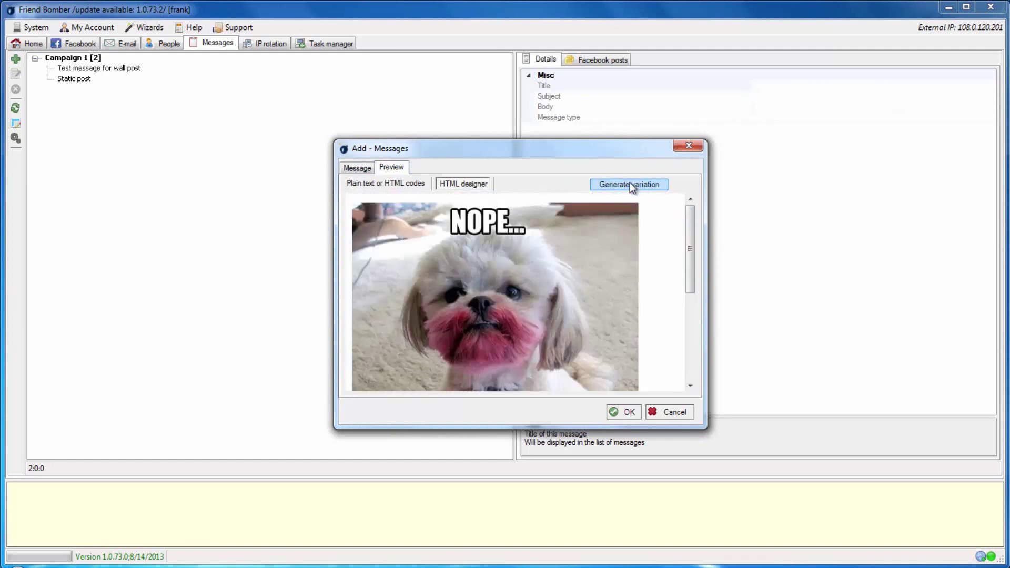
pyautogui.click(629, 184)
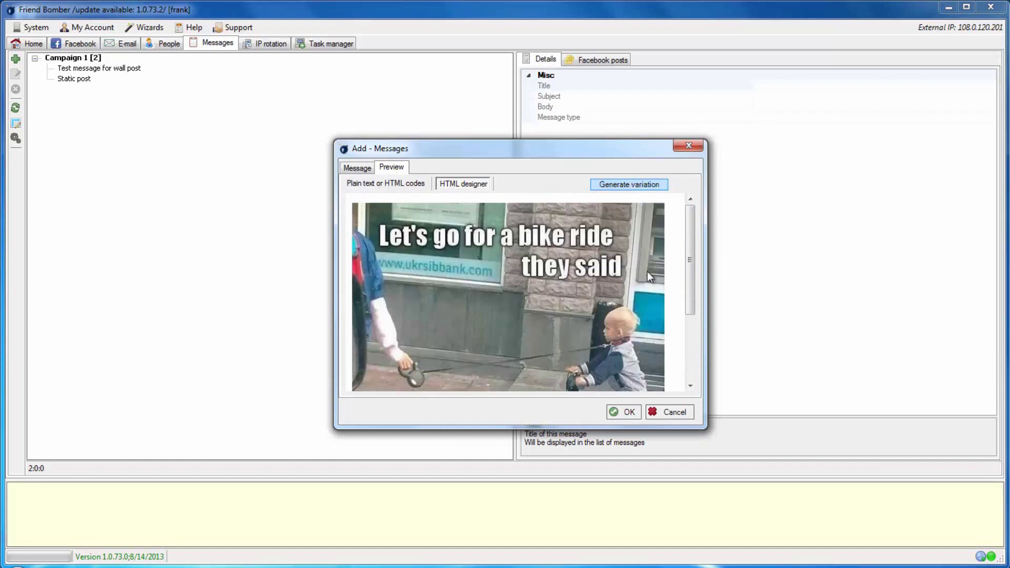
pyautogui.click(632, 411)
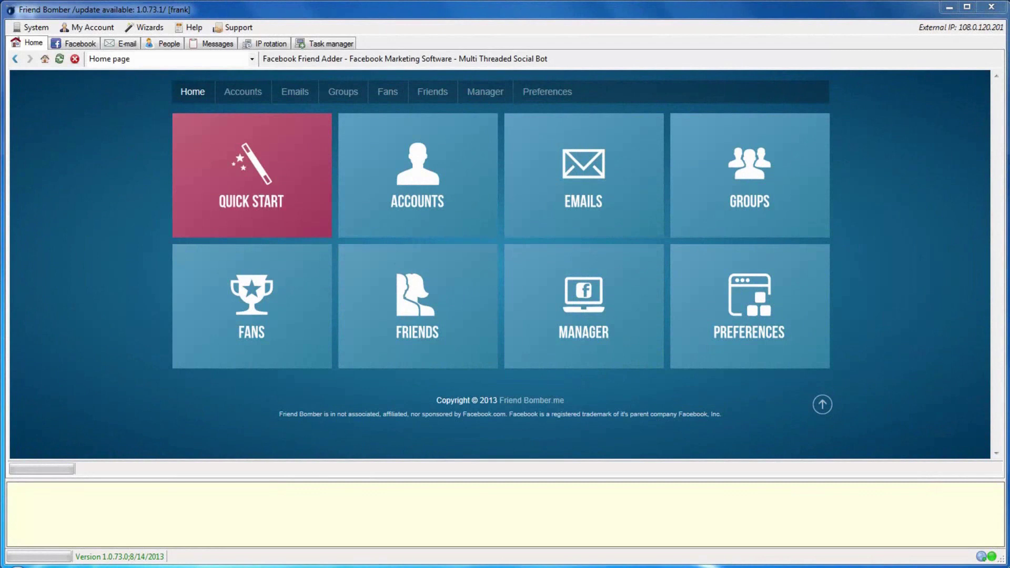
# - Show the Campaign 1 Messages list and start a blank new message
pyautogui.click(212, 46)
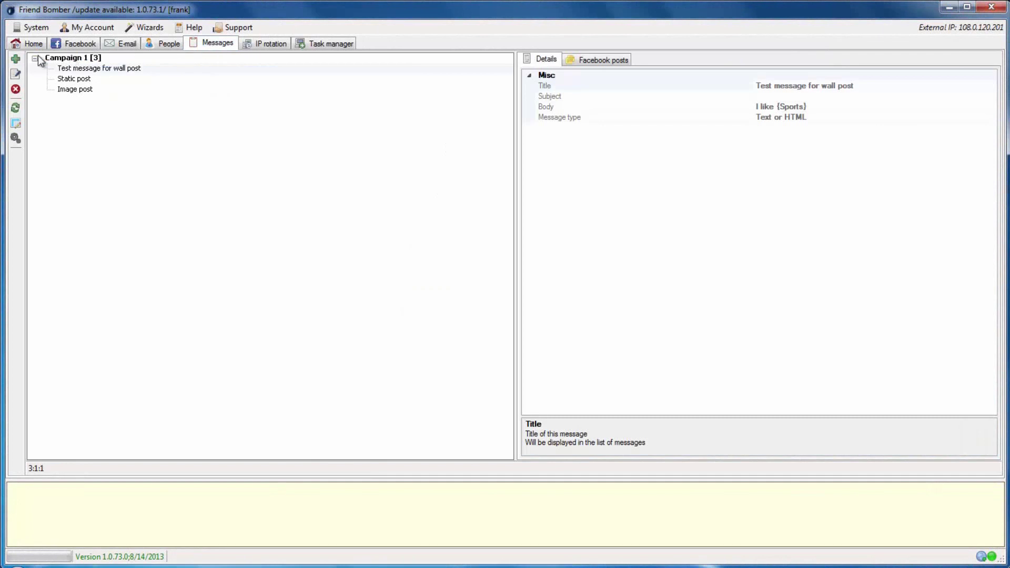
pyautogui.click(15, 58)
# - Create a Campaign 1 message 'Mutated sentince' reading 'I love this weather!'
pyautogui.click(467, 194)
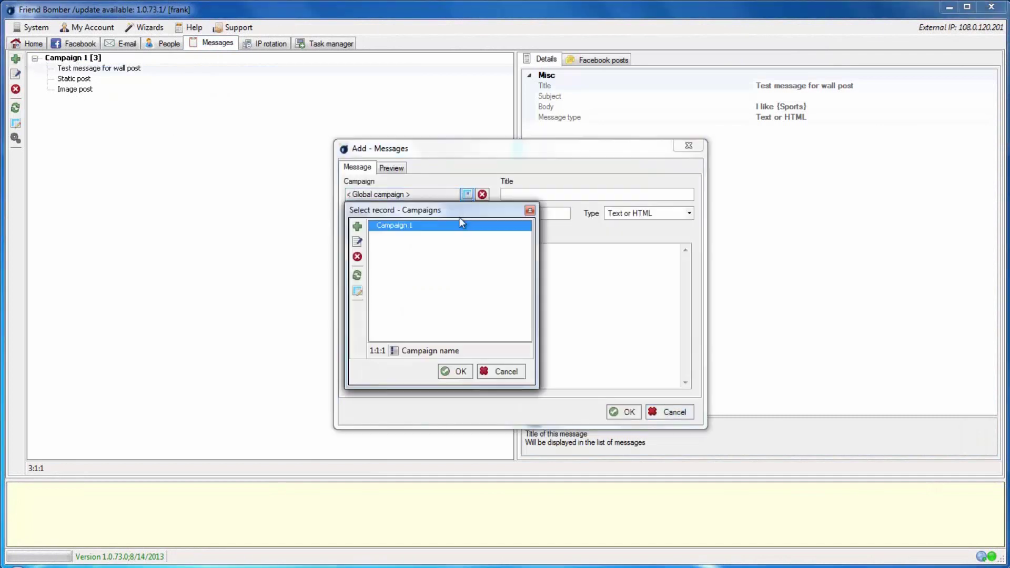
pyautogui.doubleClick(449, 226)
pyautogui.click(545, 194)
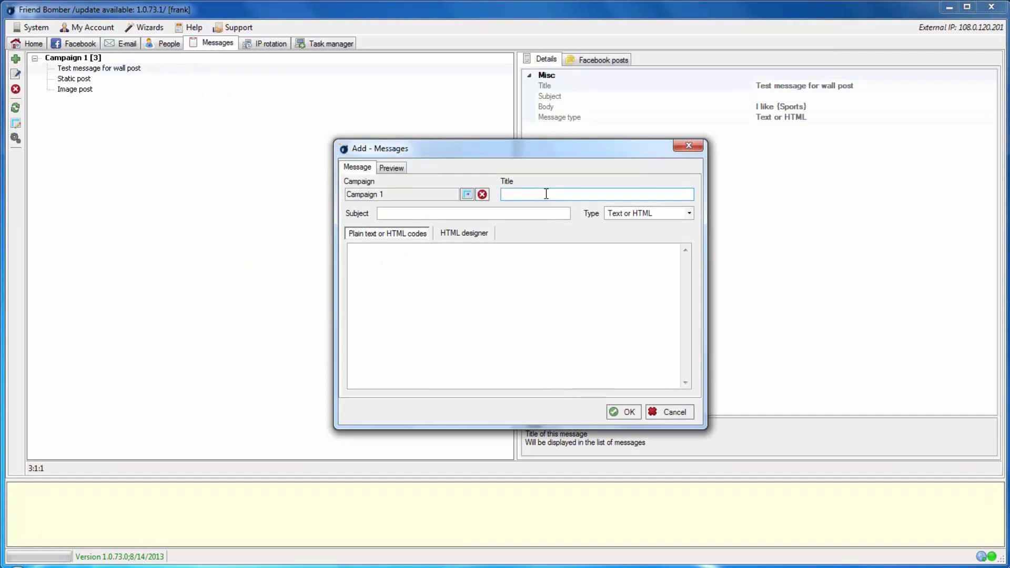
pyautogui.write('Mu')
pyautogui.write('tated s')
pyautogui.write('entince')
pyautogui.click(539, 303)
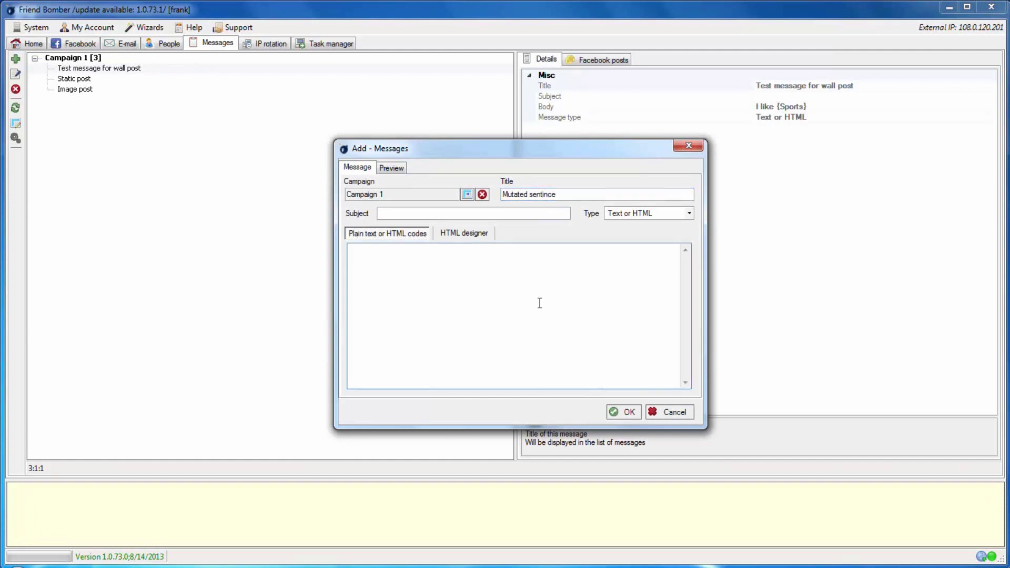
pyautogui.write('I love thi')
pyautogui.write('e')
pyautogui.press('BackSpace')
pyautogui.write('s w')
pyautogui.write('eather')
pyautogui.write('!')
# - Select 'love' in the body and choose Mutate [love]
pyautogui.moveTo(384, 251); pyautogui.dragTo(363, 252)
pyautogui.rightClick(367, 251)
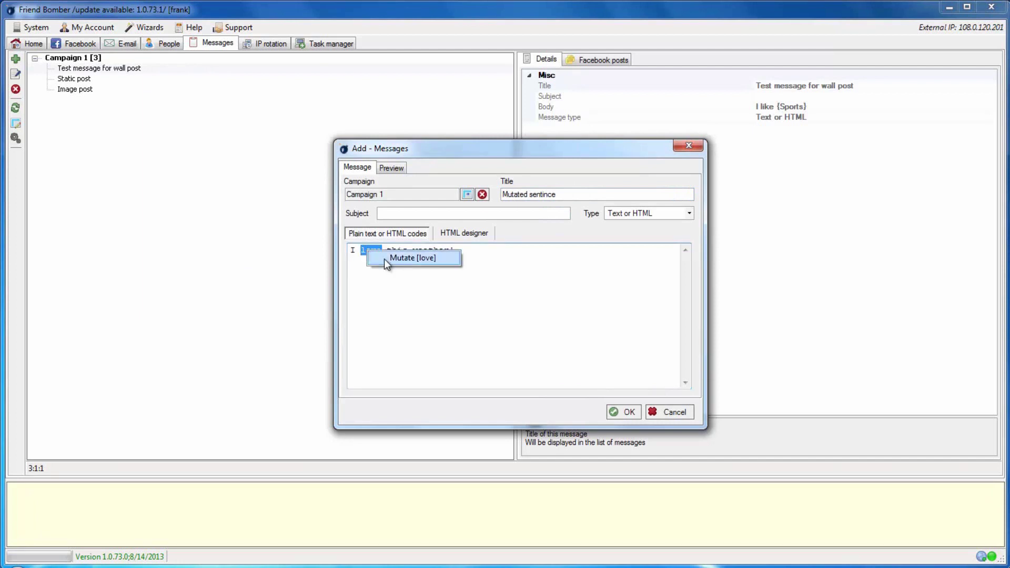
pyautogui.click(393, 258)
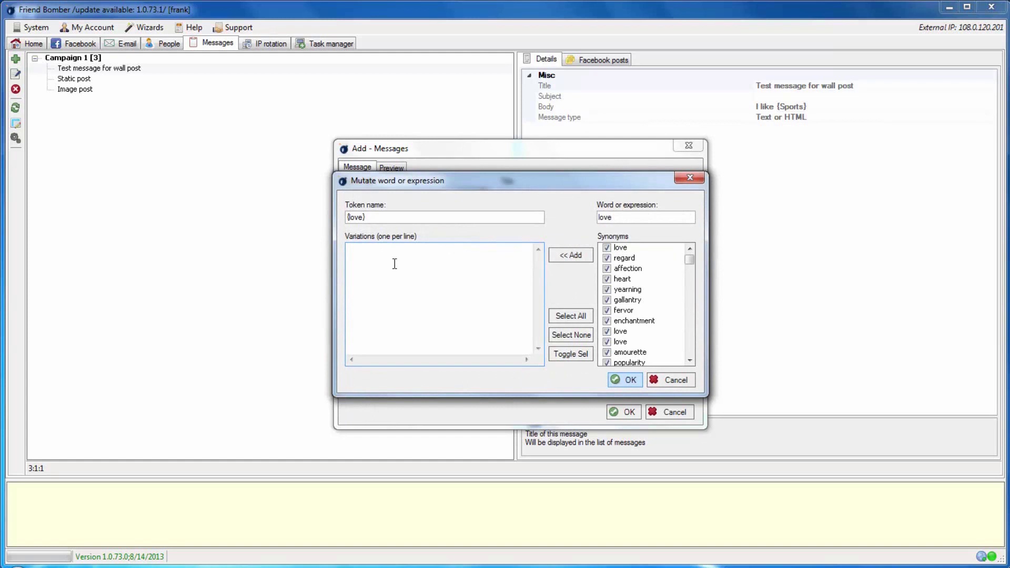
# - Set 'love' variations to love, heart, adore, cherish and fancy only
pyautogui.click(563, 335)
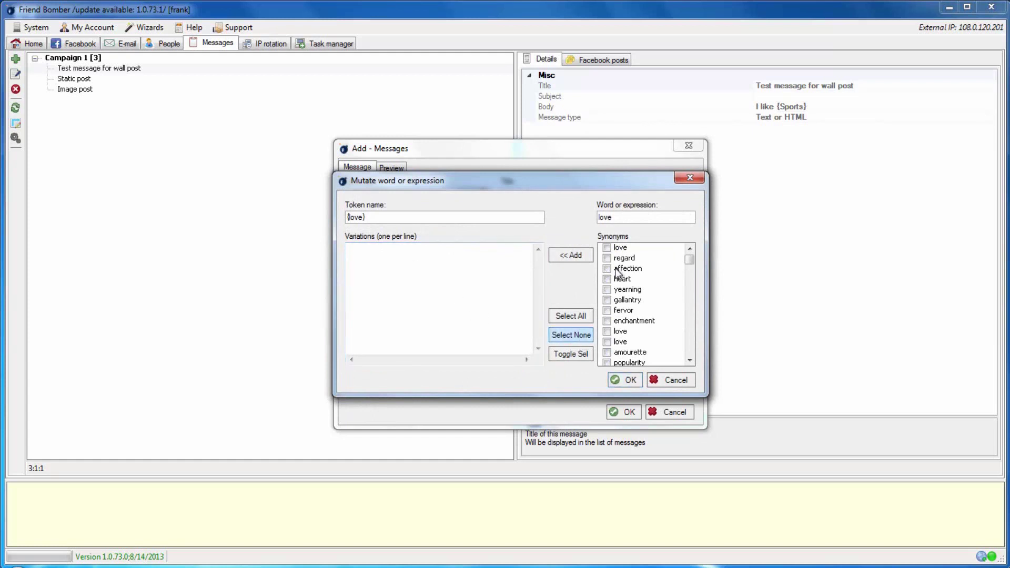
pyautogui.click(609, 250)
pyautogui.scroll(-3, 689, 314)
pyautogui.scroll(-2, 691, 316)
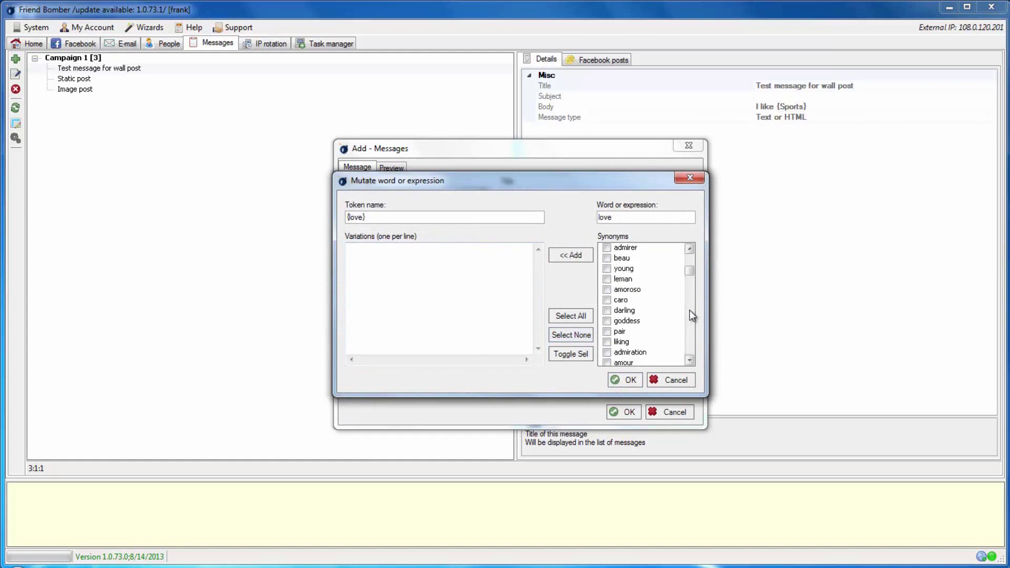
pyautogui.scroll(-2, 691, 315)
pyautogui.scroll(-2, 692, 315)
pyautogui.scroll(-2, 691, 316)
pyautogui.scroll(-2, 692, 316)
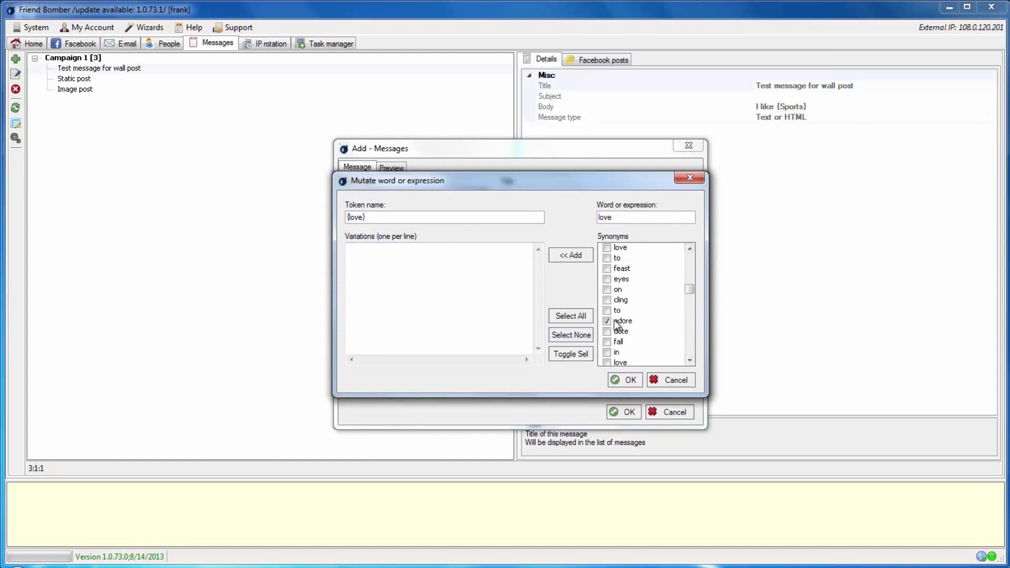
pyautogui.scroll(-2, 690, 326)
pyautogui.scroll(-2, 691, 326)
pyautogui.scroll(-4, 690, 324)
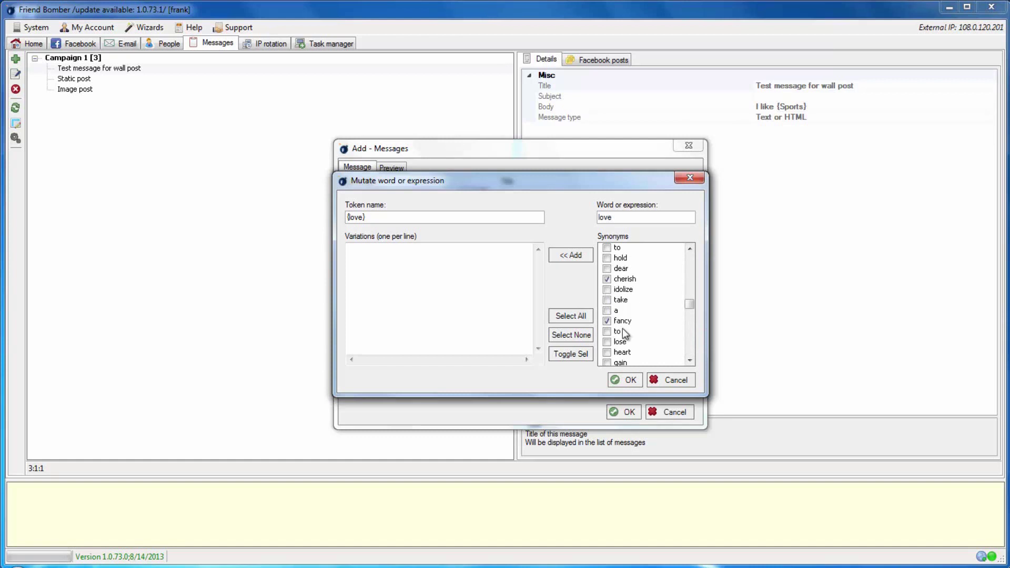
pyautogui.click(568, 258)
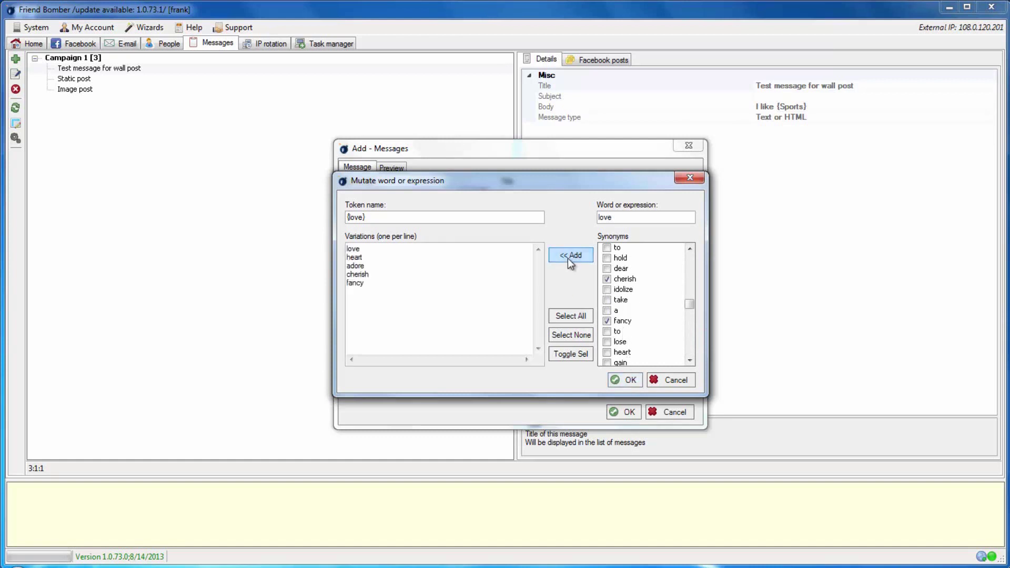
pyautogui.click(626, 380)
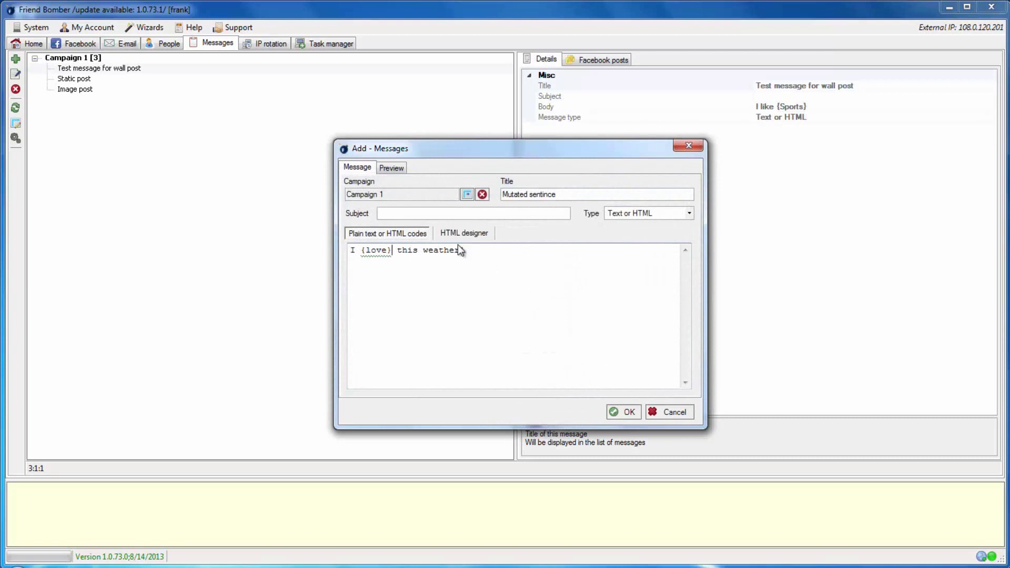
# - Preview several variations of the mutated sentence, then save the message
pyautogui.click(400, 171)
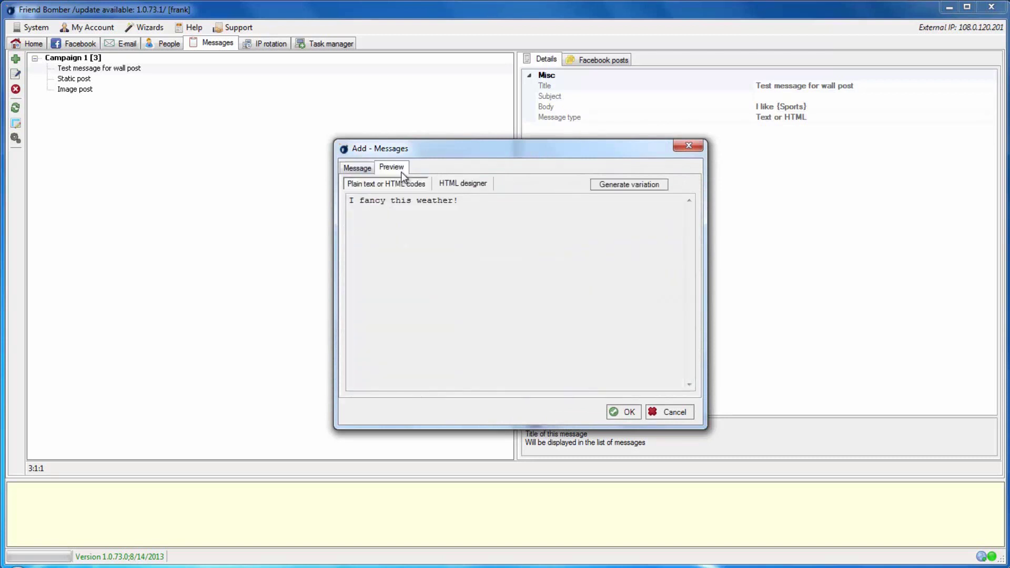
pyautogui.click(629, 181)
pyautogui.click(629, 181)
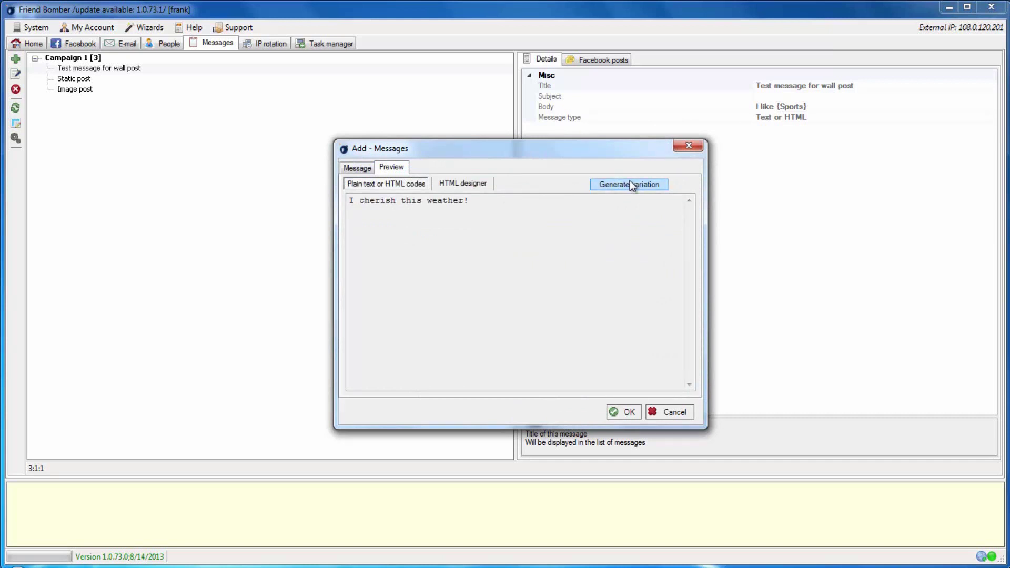
pyautogui.click(629, 181)
pyautogui.click(630, 181)
pyautogui.click(630, 181)
pyautogui.click(630, 181)
pyautogui.click(627, 412)
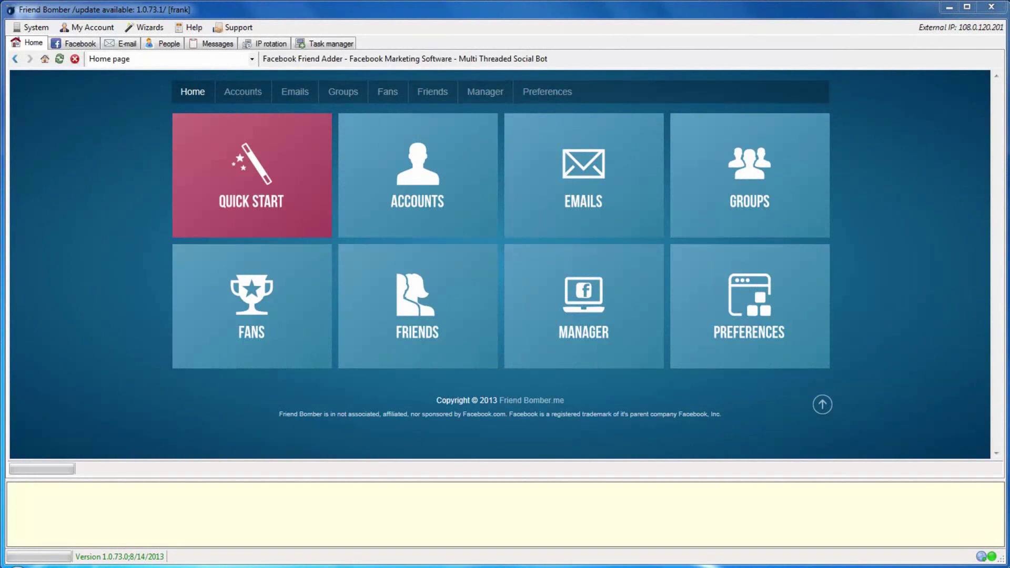
# - Open the Help documentation wiki and scroll to its general features list
pyautogui.click(196, 27)
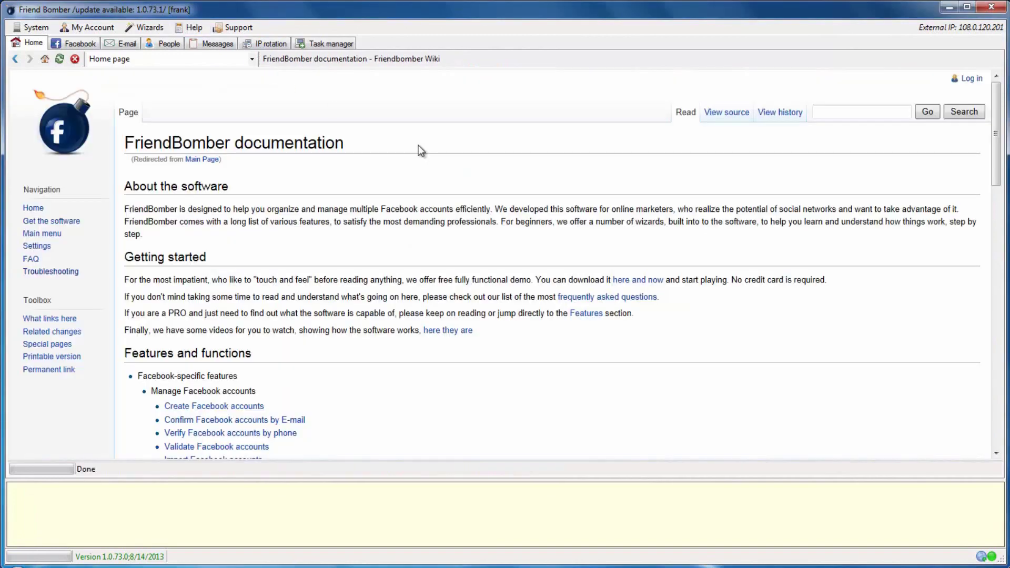
pyautogui.scroll(-4, 721, 326)
pyautogui.scroll(-4, 721, 326)
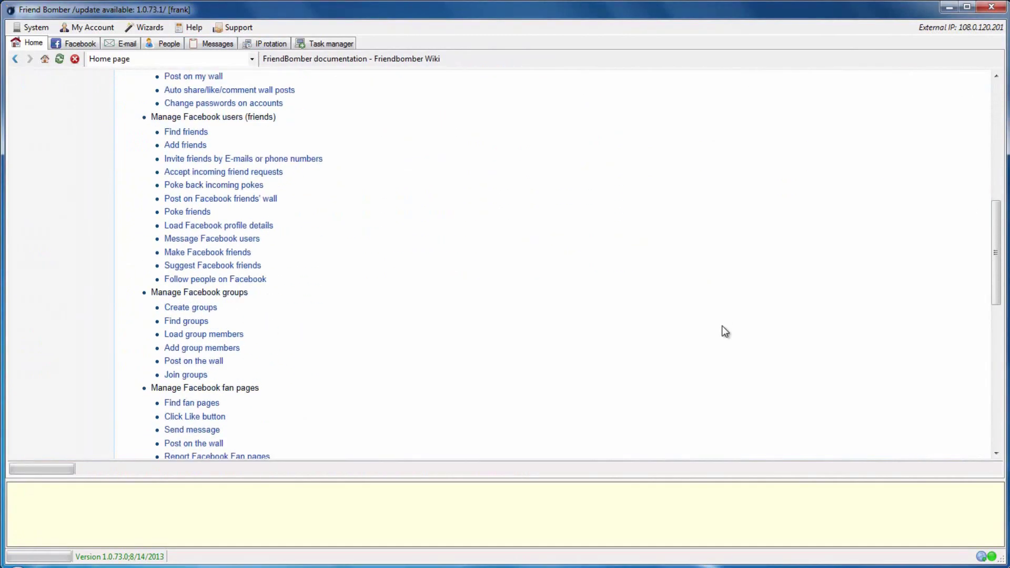
pyautogui.scroll(-7, 721, 326)
pyautogui.scroll(-3, 722, 326)
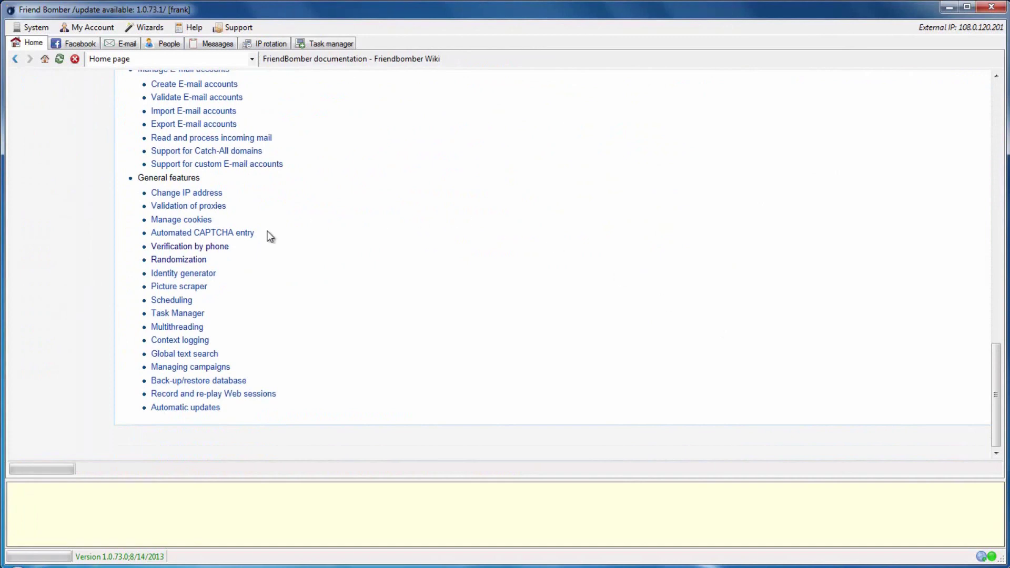